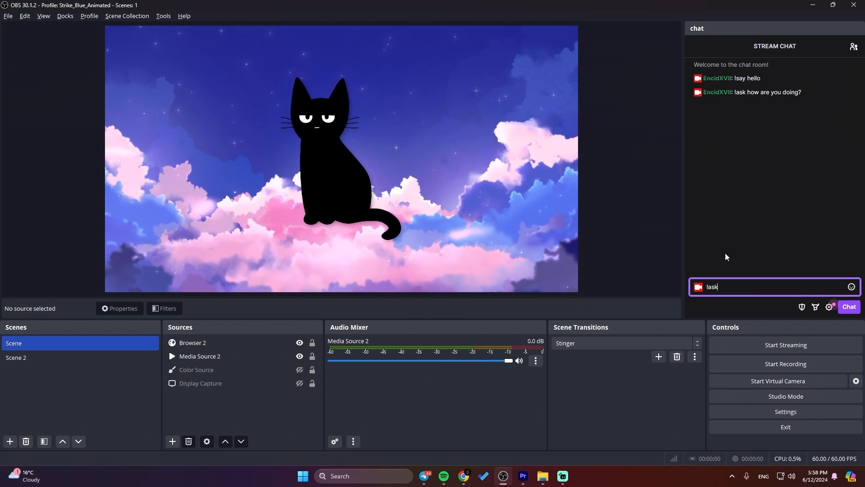
- Send the chat message "!ask tell me something about yourself"
text(tell)
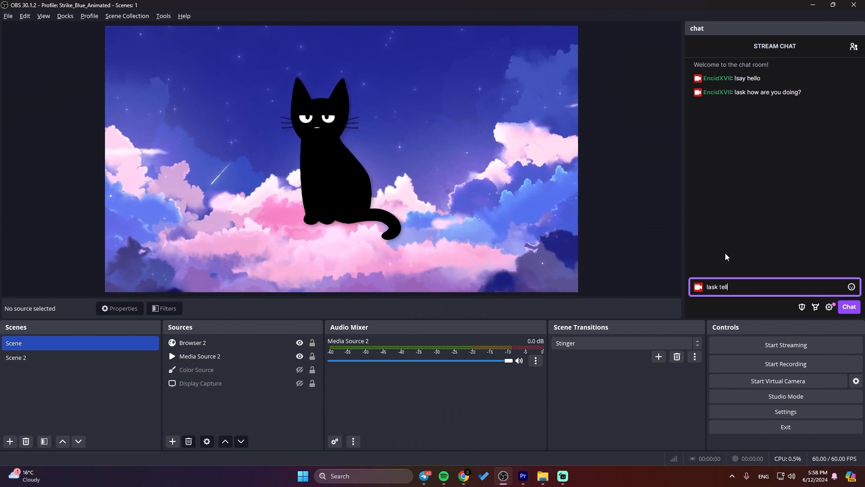
text( me about yourself)
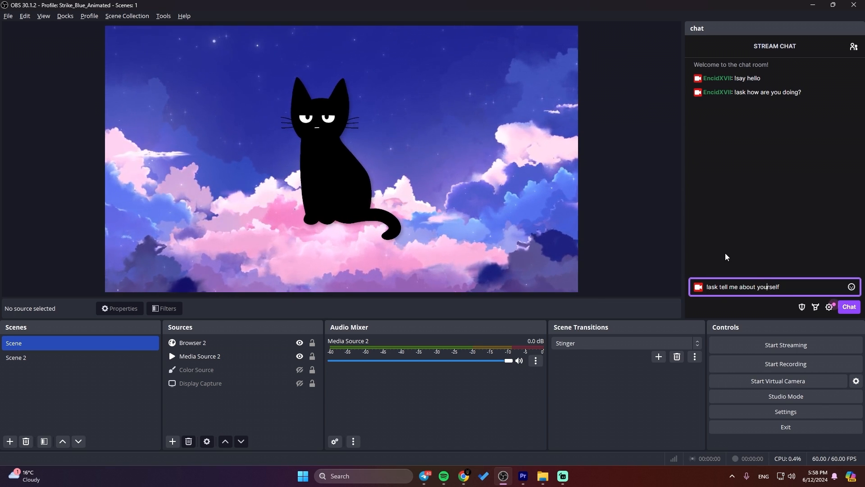
text( something)
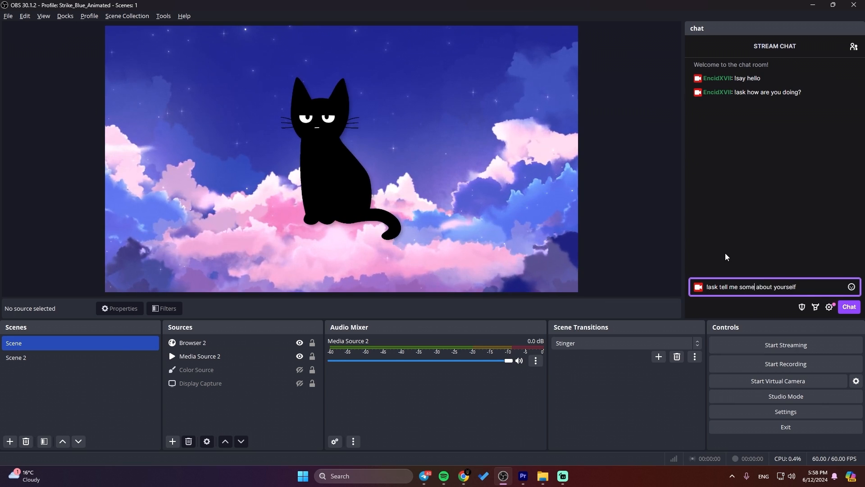
key(Return)
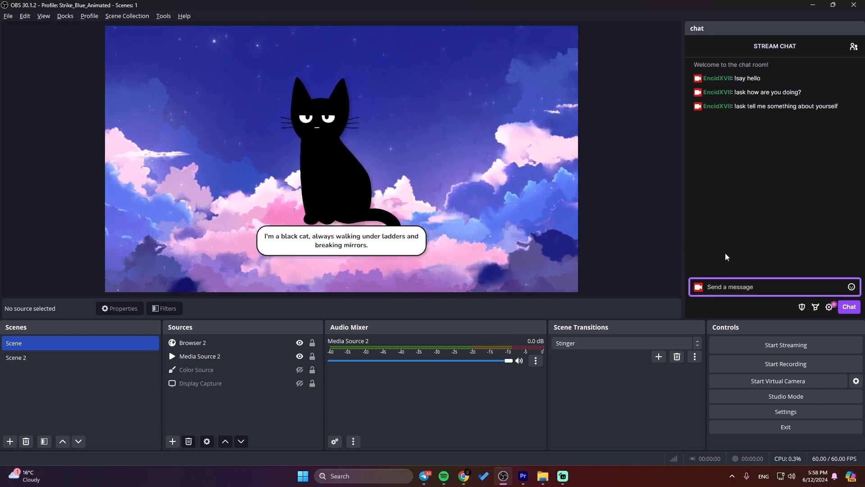
- Send the chat message "!ask how was your day?"
text(!ask h)
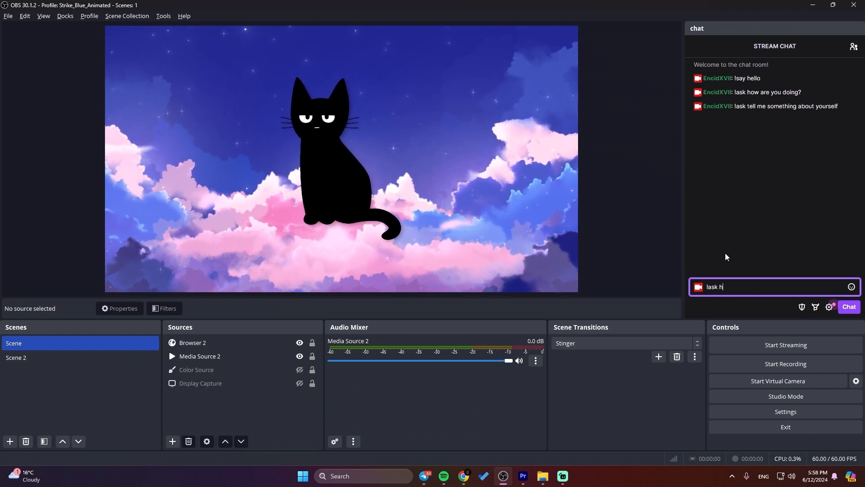
text(ow was your da)
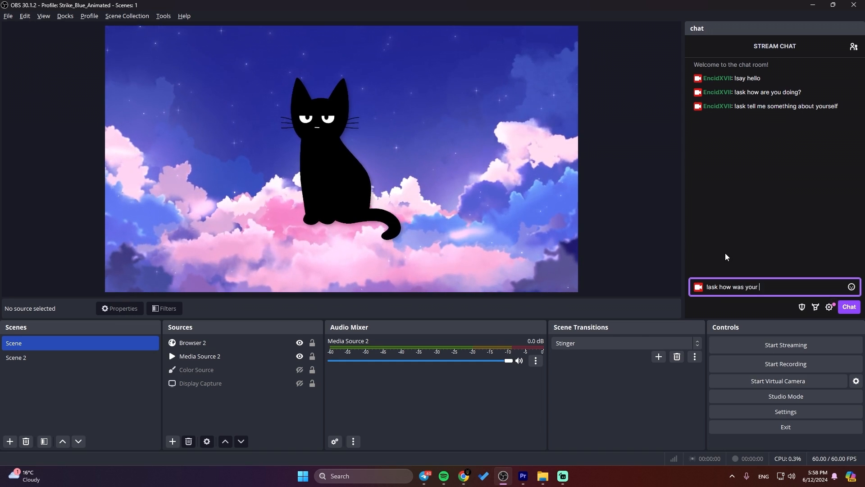
text(y?)
key(Return)
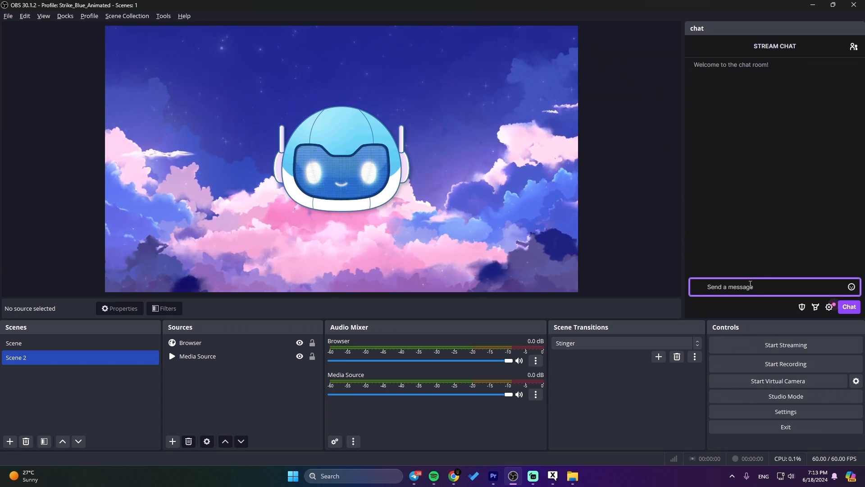
- Send the chat message "!say hello kudos.tv!"
text(Isay)
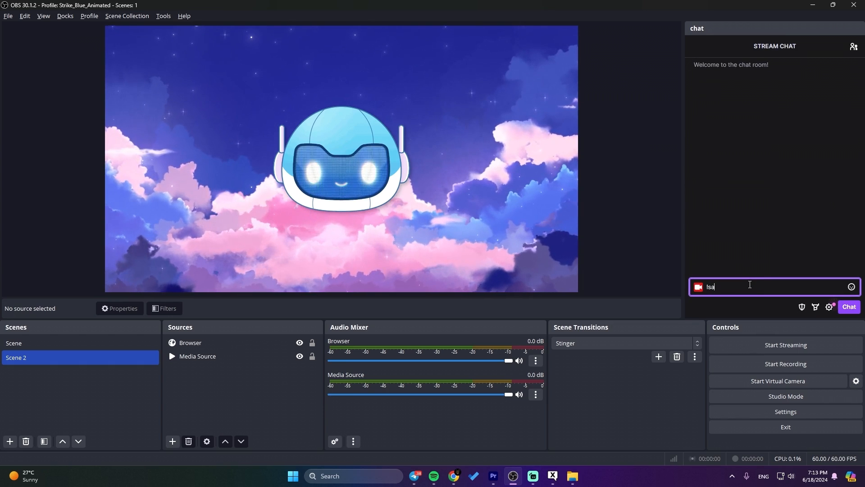
text( hello )
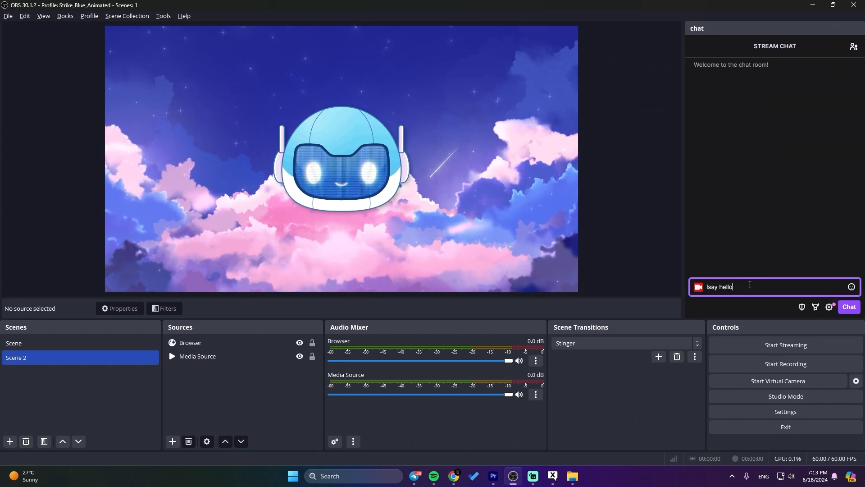
text(kud)
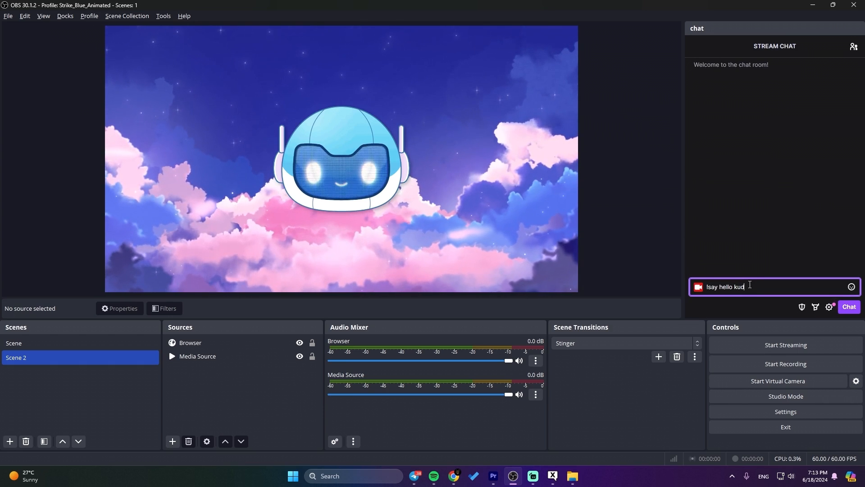
text(os.tv)
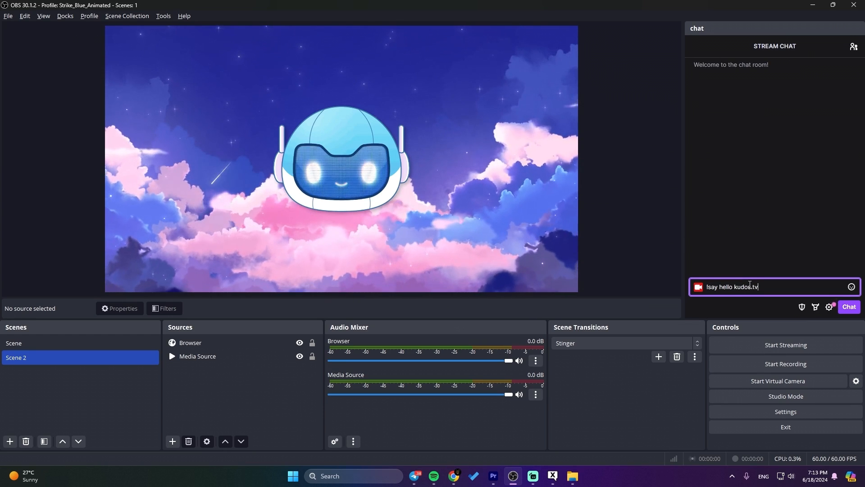
text(!)
key(Return)
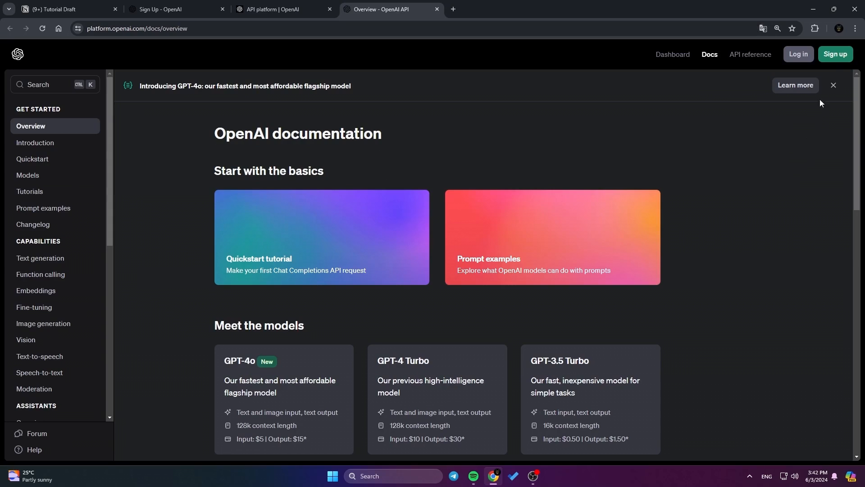
- Sign up for an OpenAI platform account, entering the e-mail address, the account password and the profile details
click(830, 58)
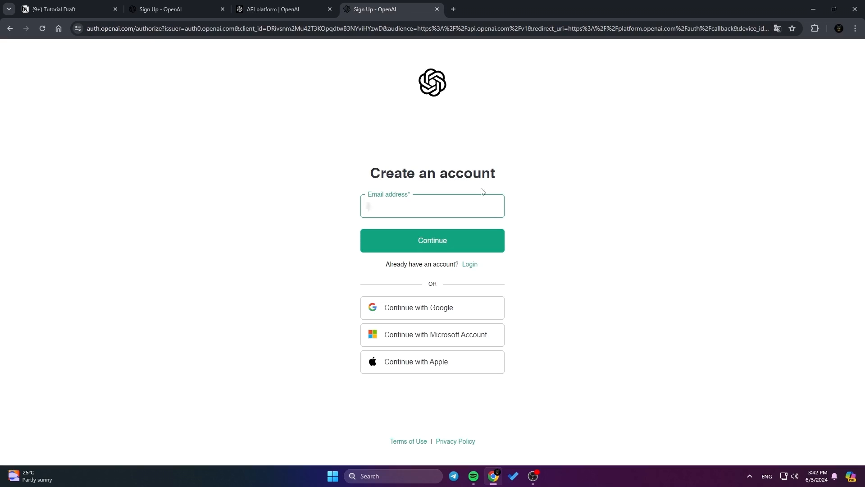
text([blurred])
click(484, 232)
click(473, 243)
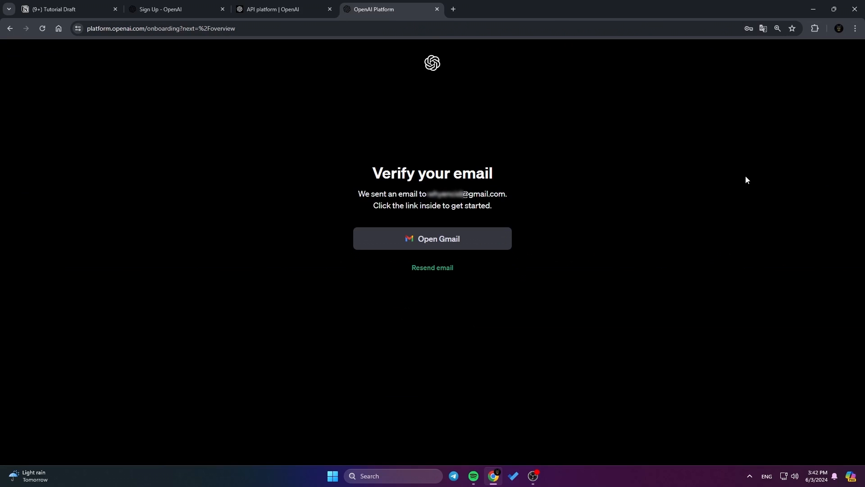
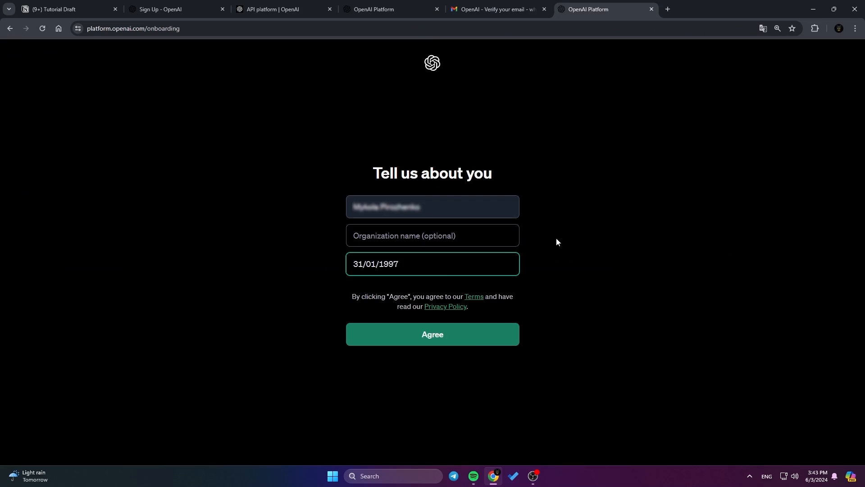
click(462, 344)
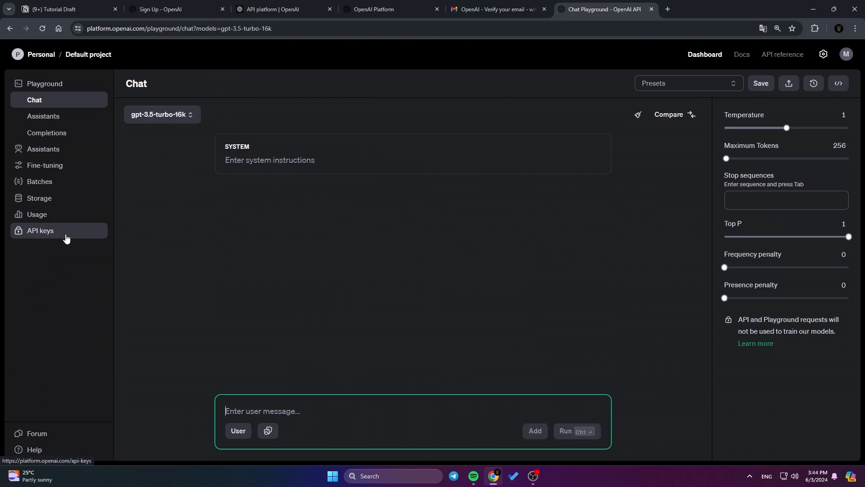
- Start phone verification from the API keys page, entering the phone number and requesting the code via SMS
click(66, 238)
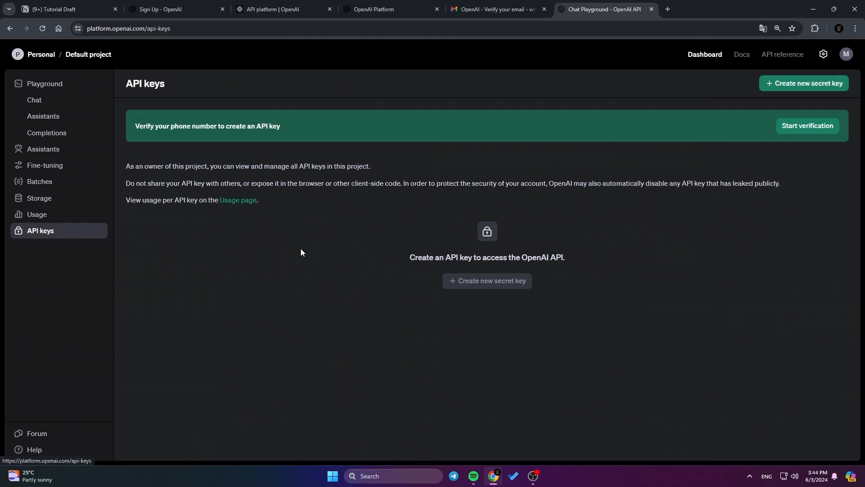
click(793, 128)
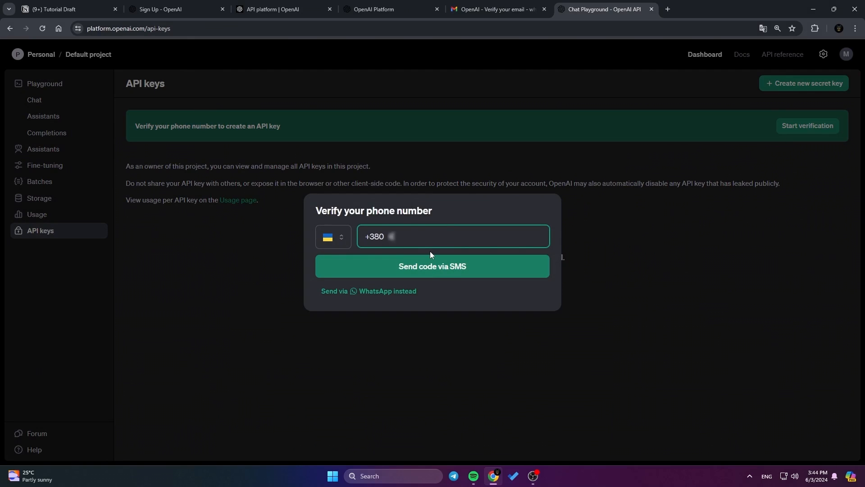
click(414, 275)
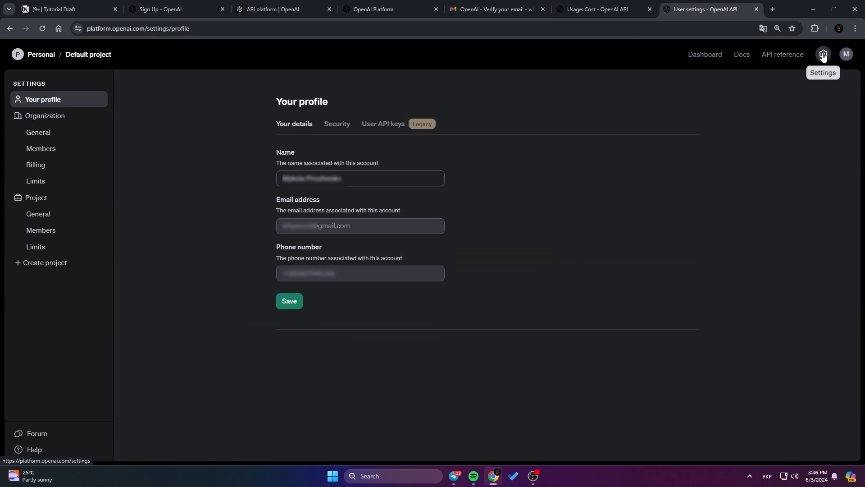
- Add payment details as an individual in the organization's billing settings
click(823, 54)
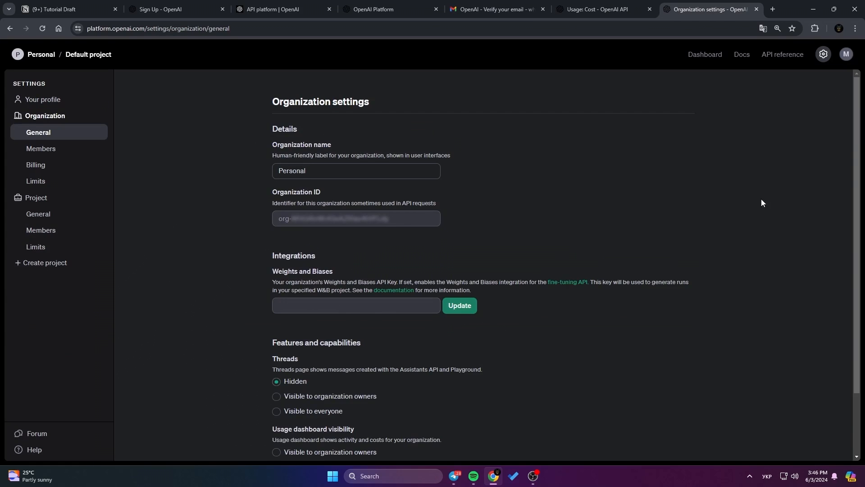
click(55, 170)
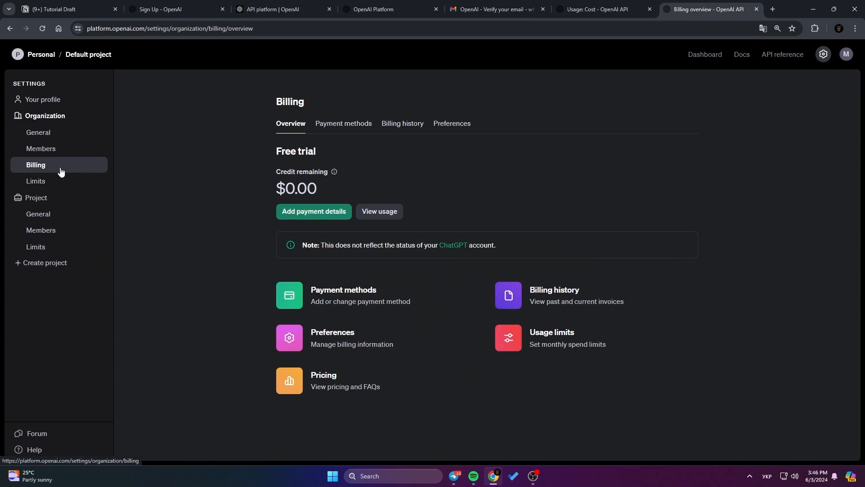
click(310, 213)
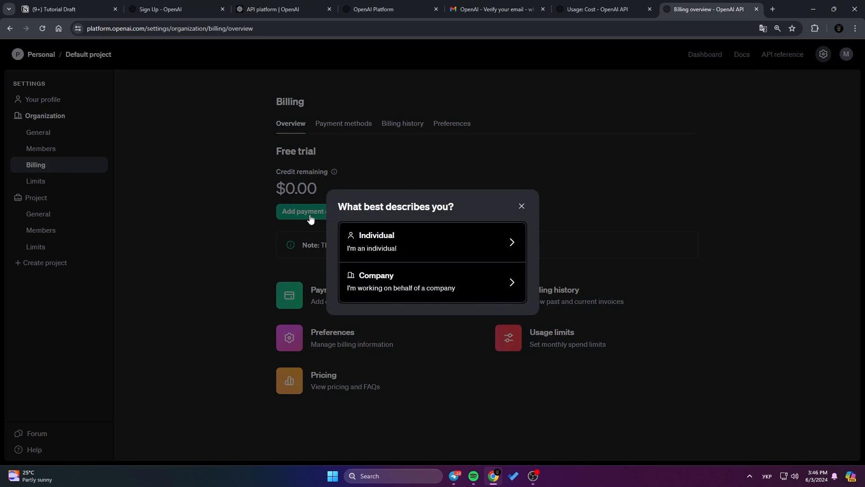
click(400, 243)
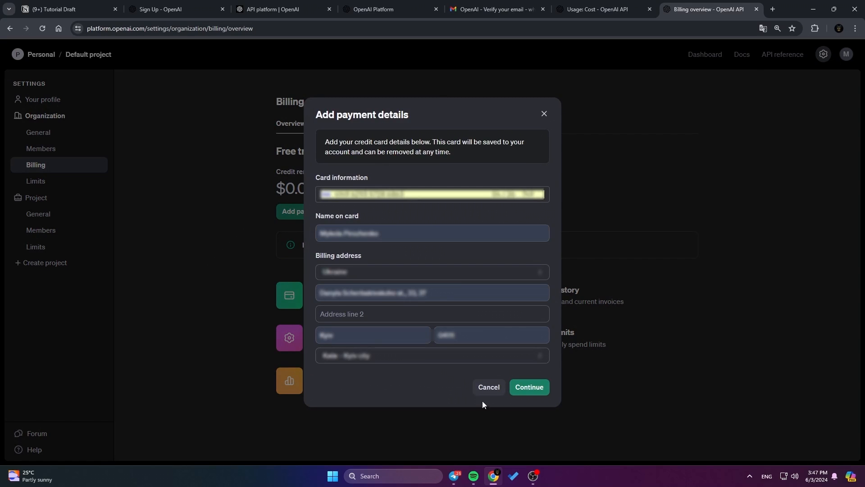
click(529, 387)
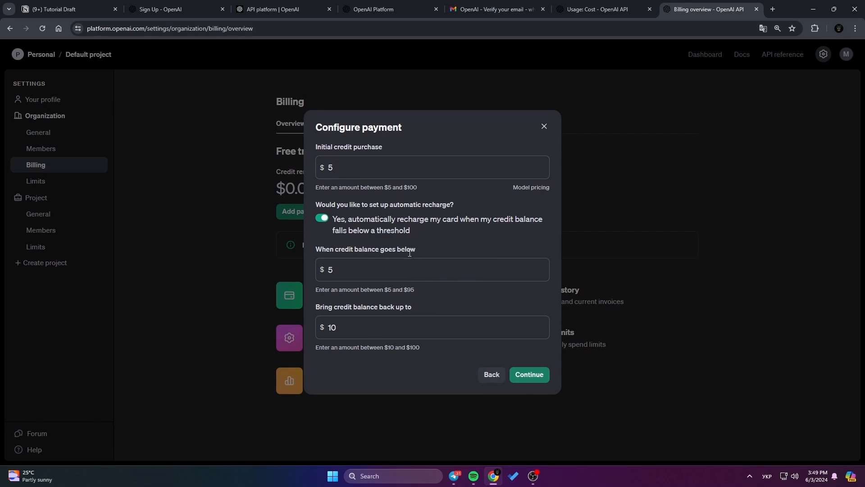
- Turn off automatic recharge and confirm the $5 initial credit purchase
click(323, 220)
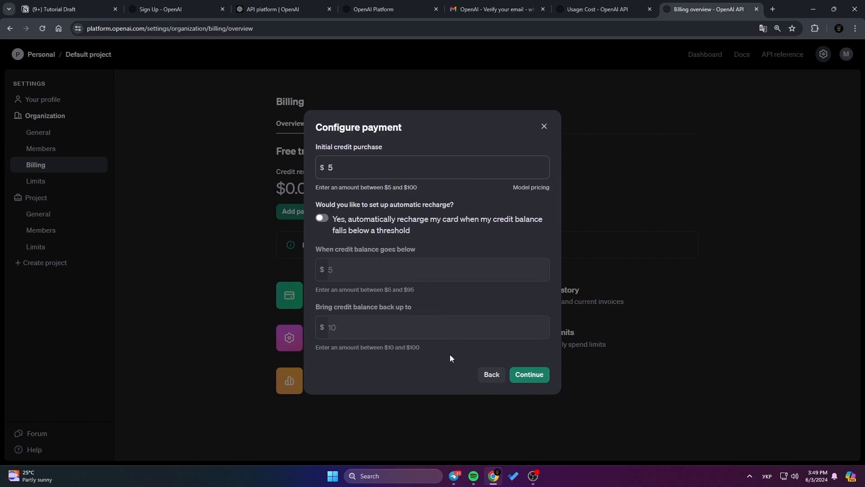
click(534, 385)
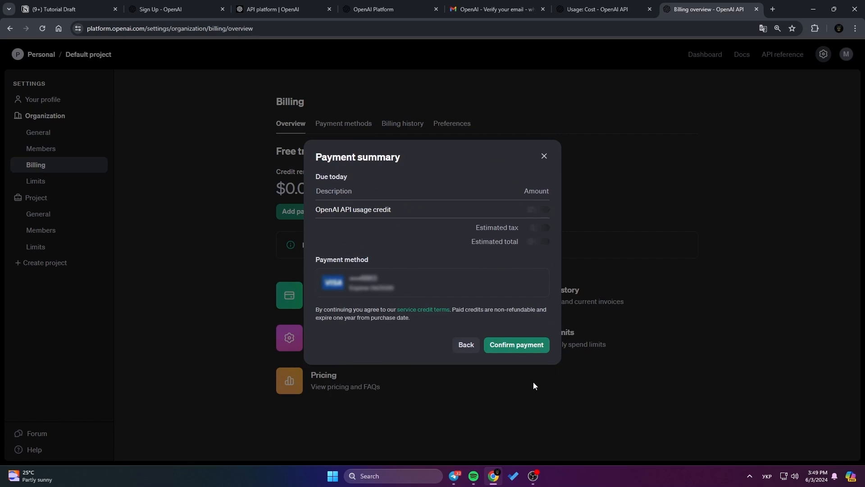
click(508, 345)
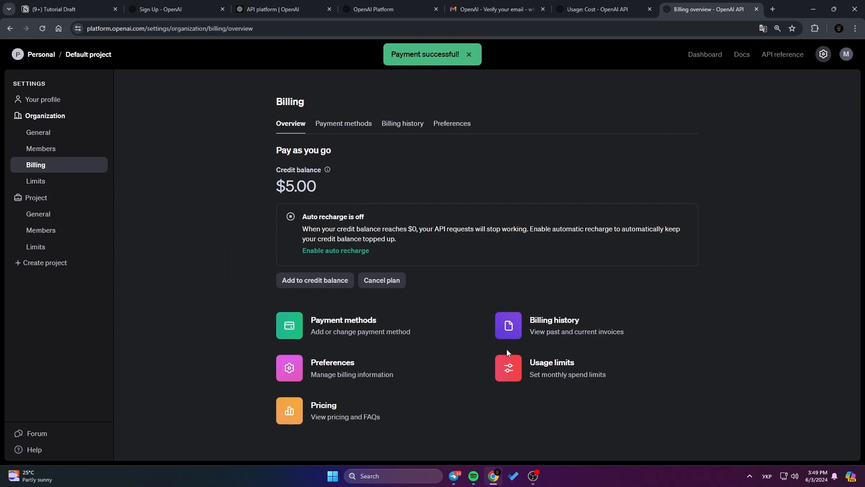
- Create a new secret API key named AIWidget with All permissions, copy it and close the dialog
click(701, 59)
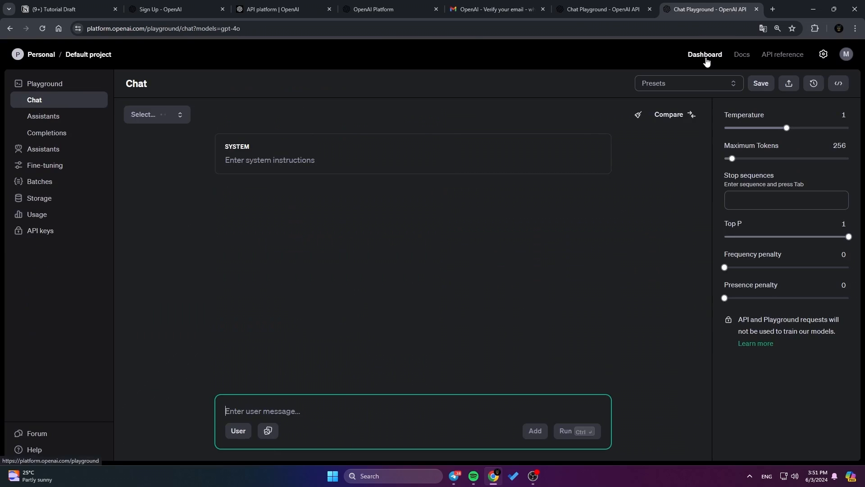
click(70, 232)
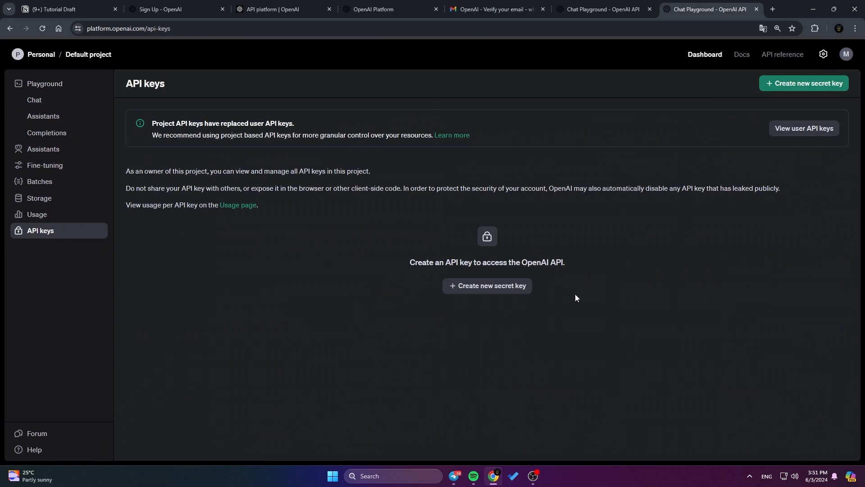
click(498, 288)
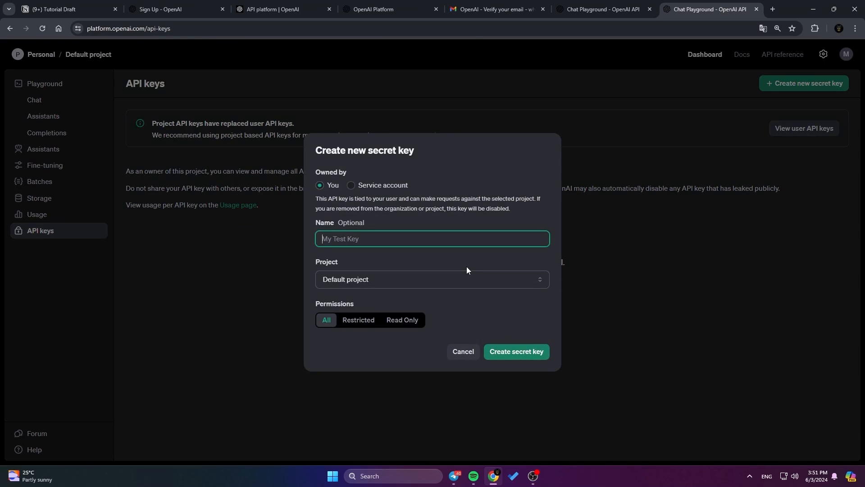
text(AIWidget)
click(485, 312)
click(514, 352)
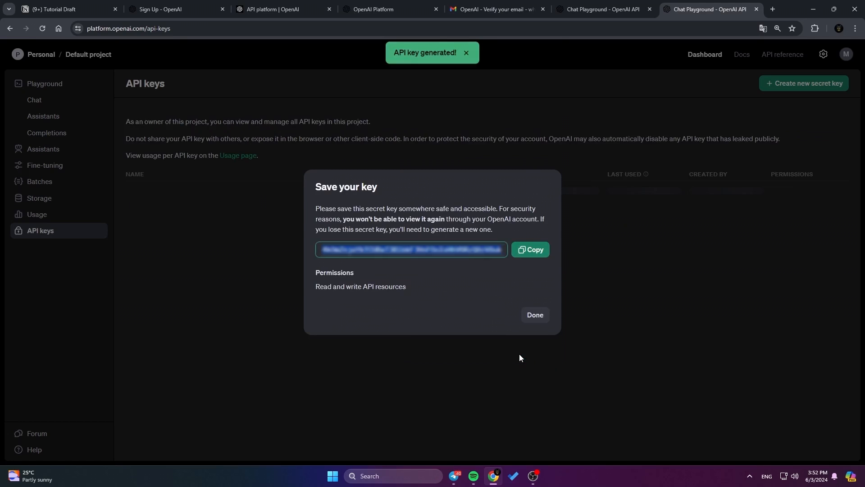
click(524, 253)
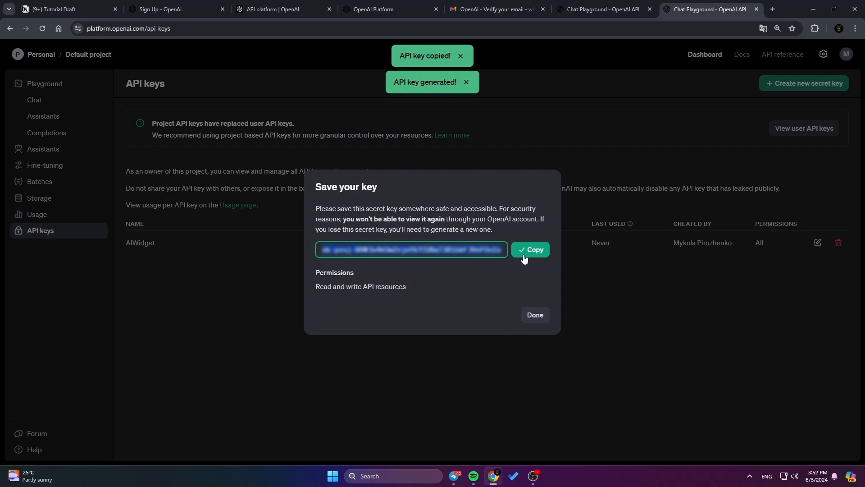
click(540, 316)
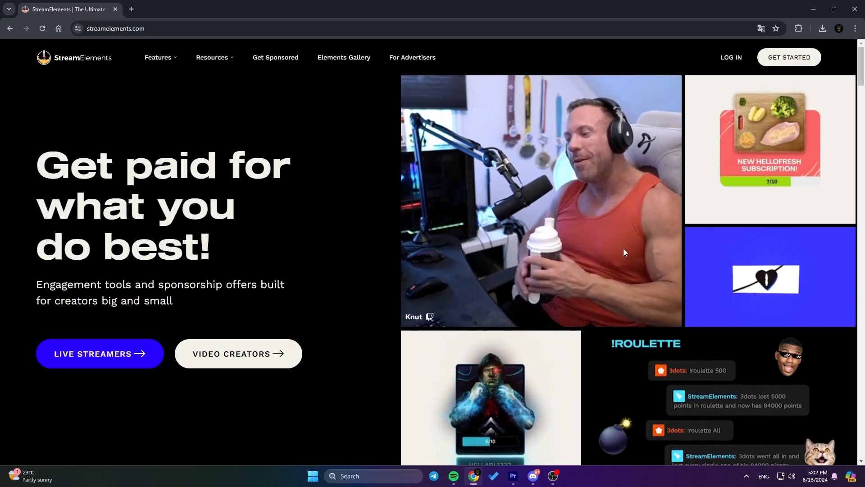
- Log in to StreamElements by connecting with a Twitch account
click(731, 57)
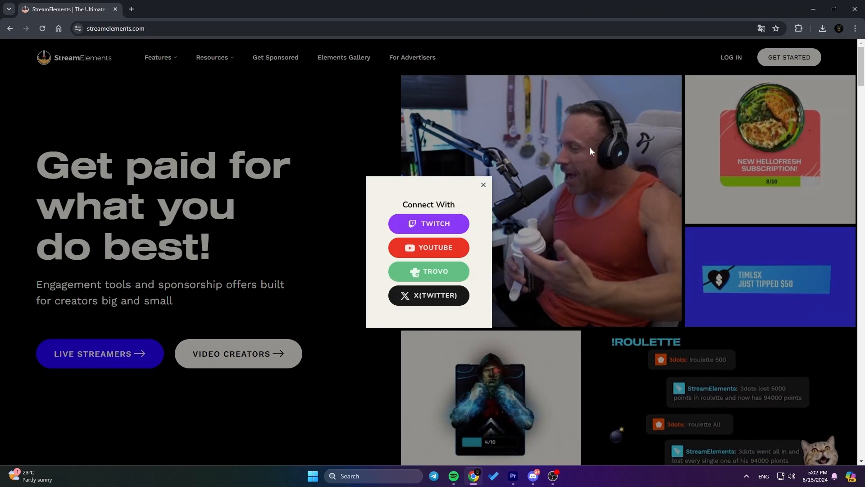
click(446, 225)
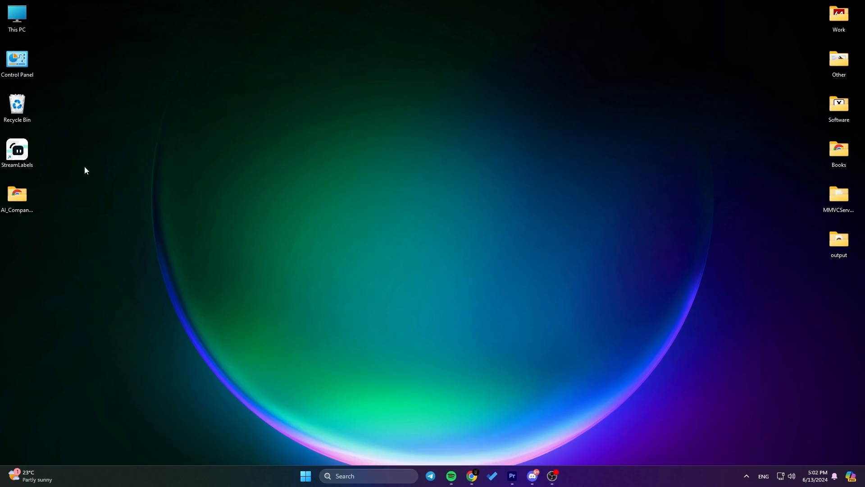
- Open the AI_Companion_Widget folder and its 2. Widget subfolder
double_click(22, 199)
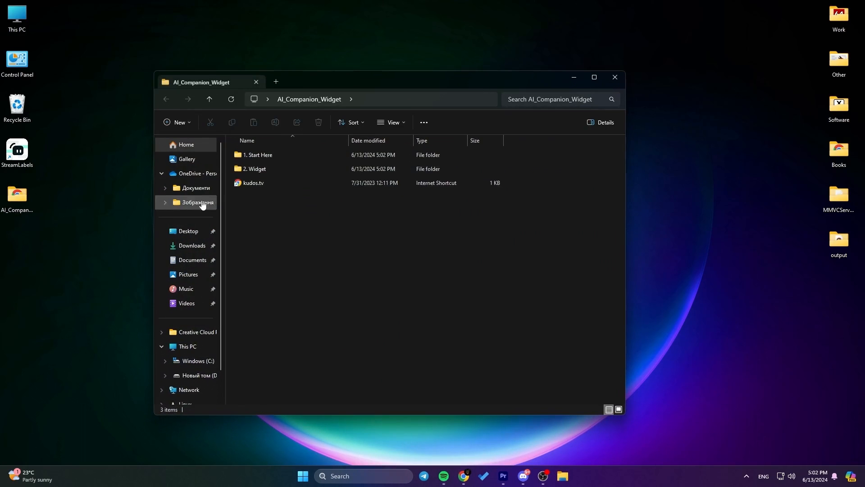
double_click(280, 171)
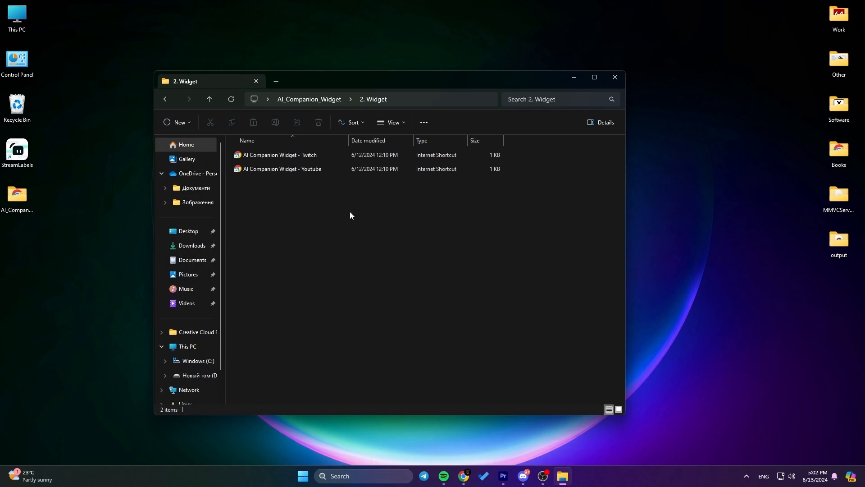
- Open the AI Companion Widget - Twitch shortcut to import the overlay into StreamElements
drag(325, 253, 317, 136)
click(341, 220)
click(328, 159)
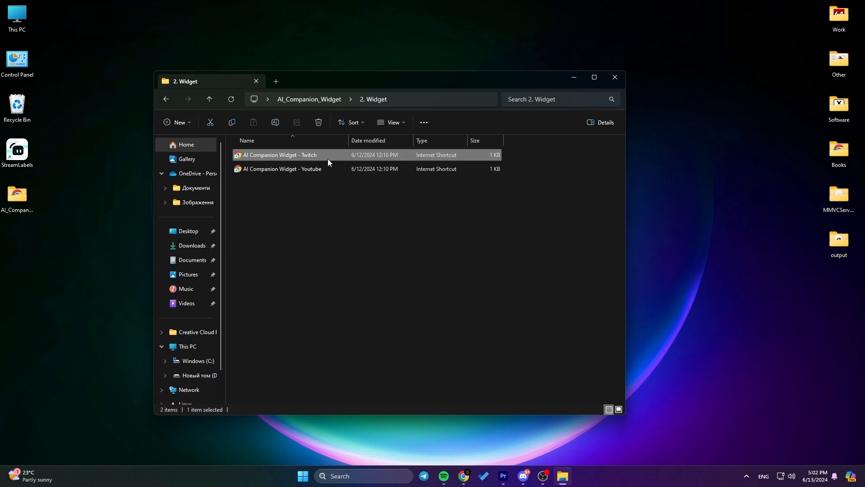
double_click(328, 159)
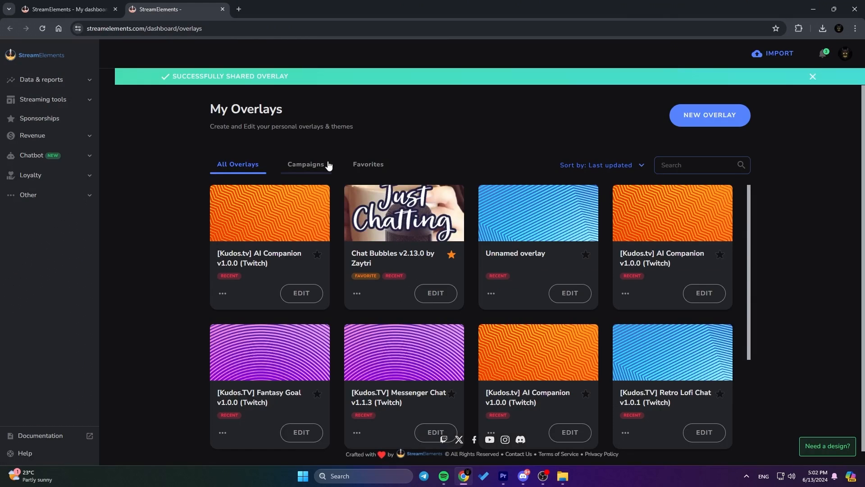
- Open the AI Companion overlay in the editor and expand the layer's AI Model settings
click(303, 295)
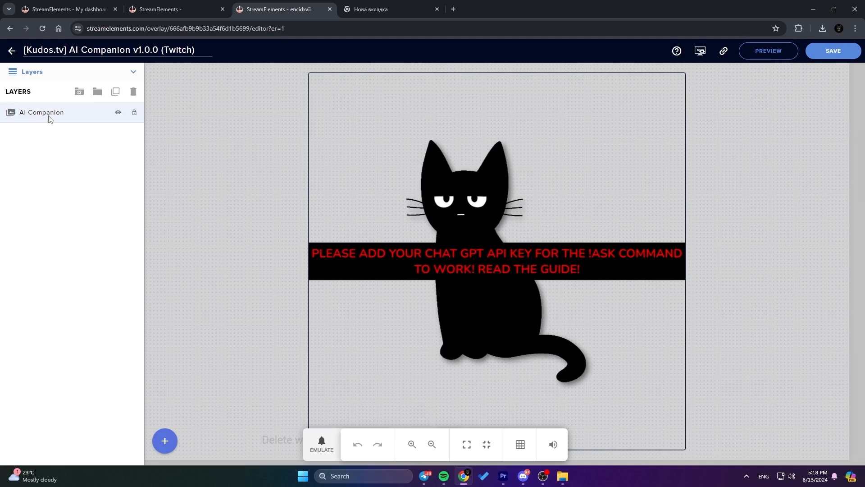
click(49, 118)
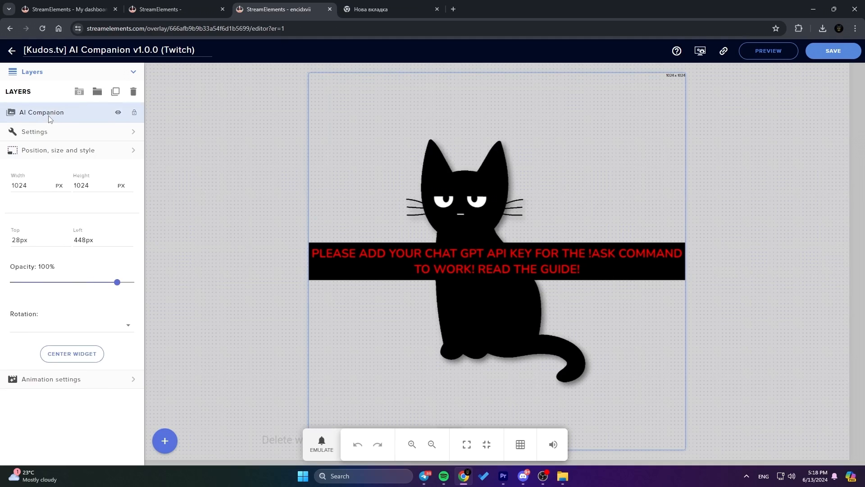
click(52, 137)
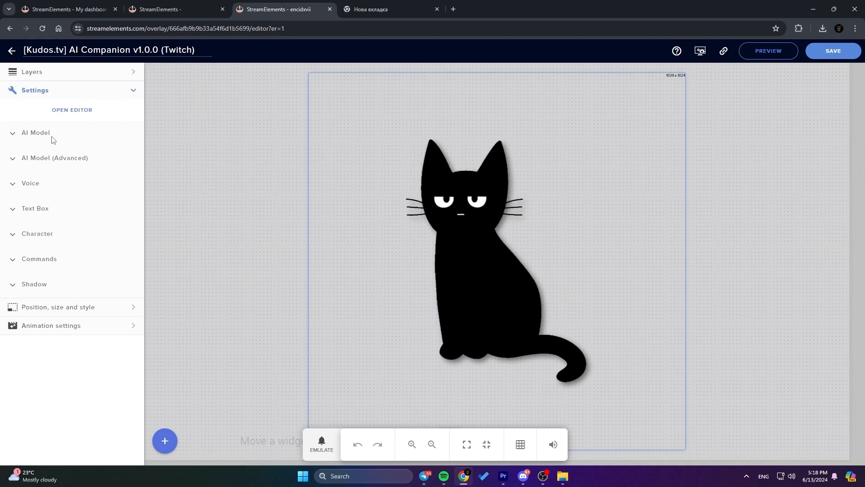
click(17, 135)
- Paste the OpenAI API key into the Chat GPT API Key field and save the overlay
click(39, 169)
key(ctrl+v)
click(48, 183)
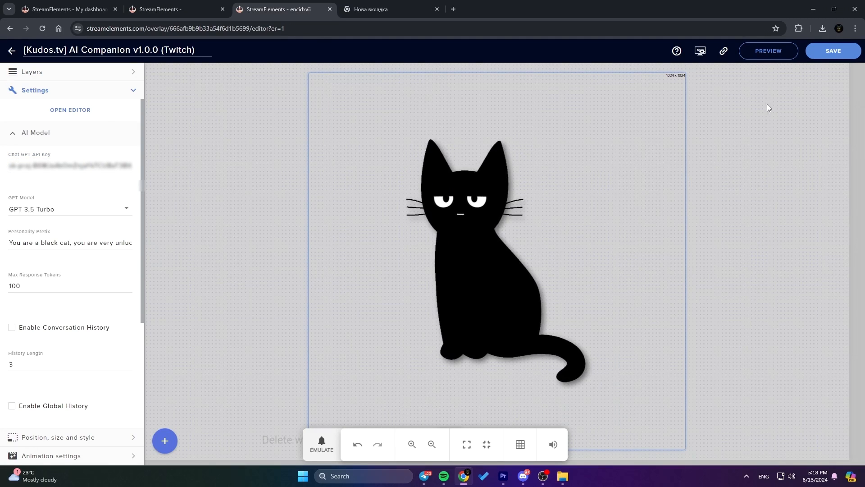
click(820, 53)
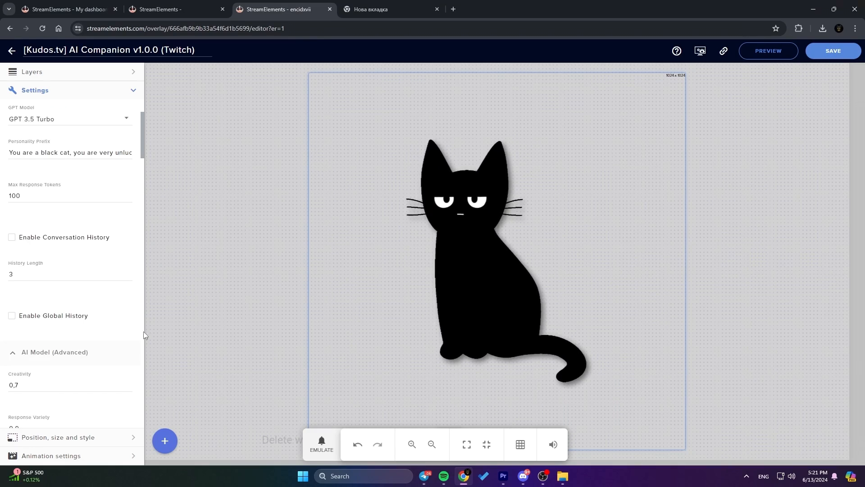
- Browse through all the widget's setting sections and back up to the GPT Model setting
scroll(83, 176, down, 8)
scroll(82, 176, down, 8)
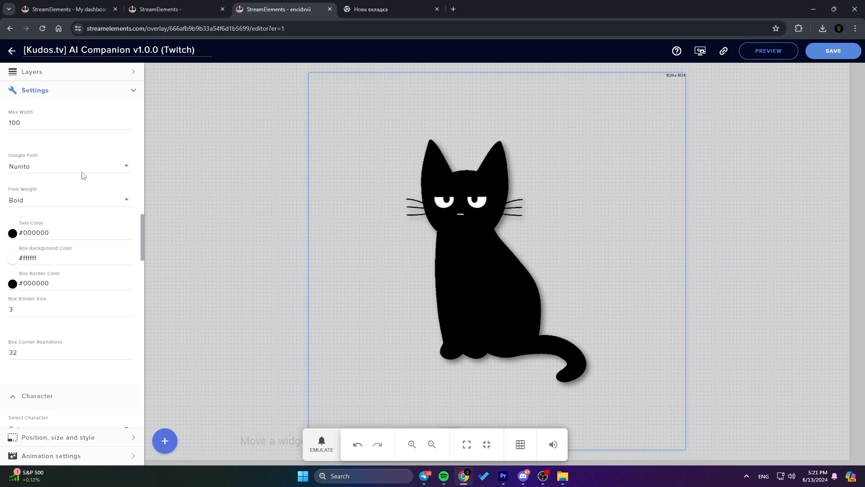
scroll(83, 176, down, 8)
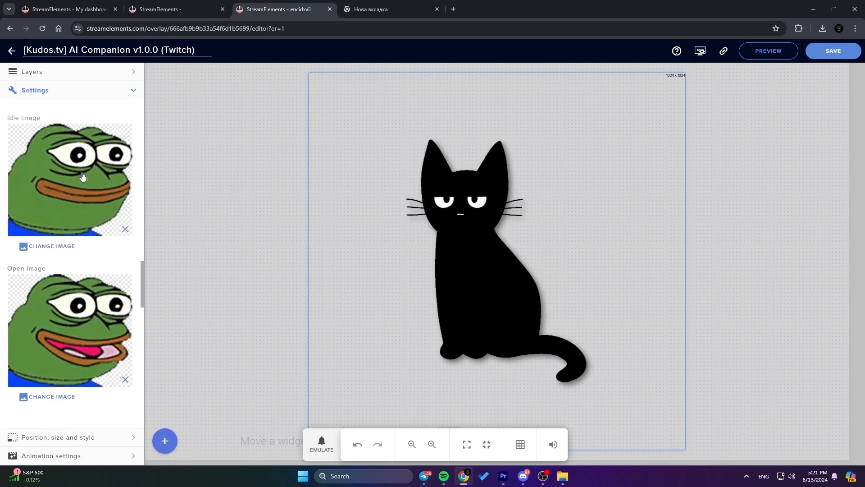
scroll(82, 175, down, 8)
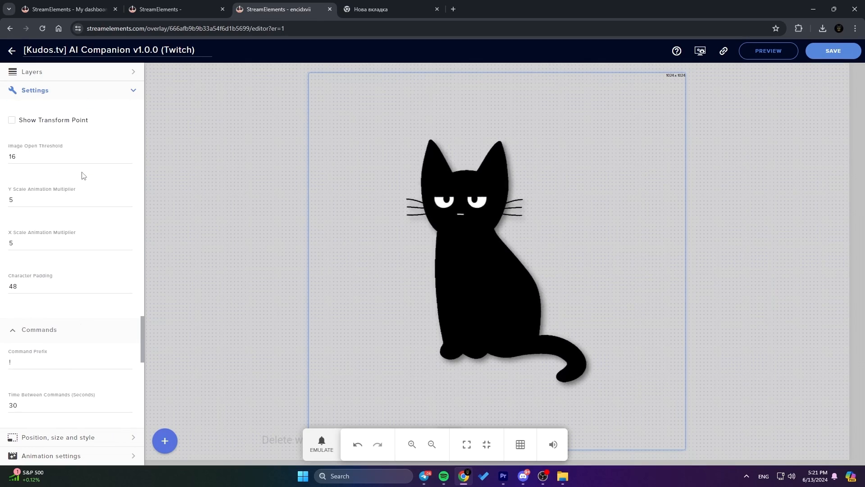
scroll(83, 176, down, 6)
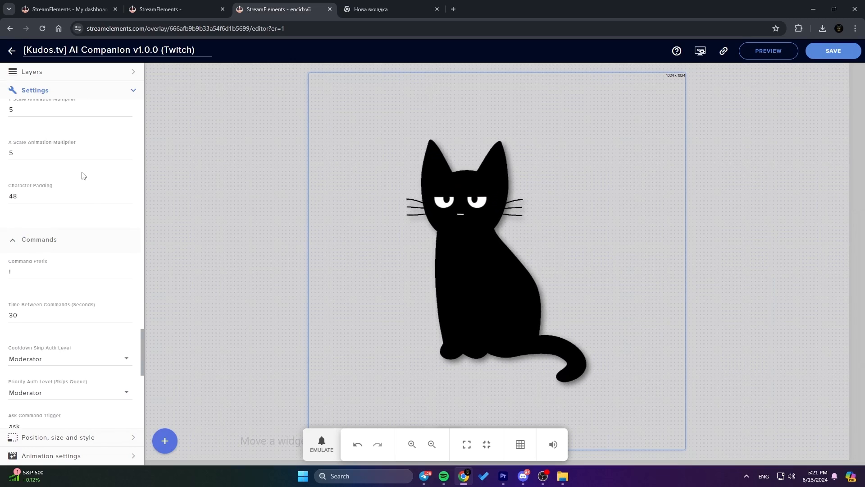
scroll(82, 176, up, 10)
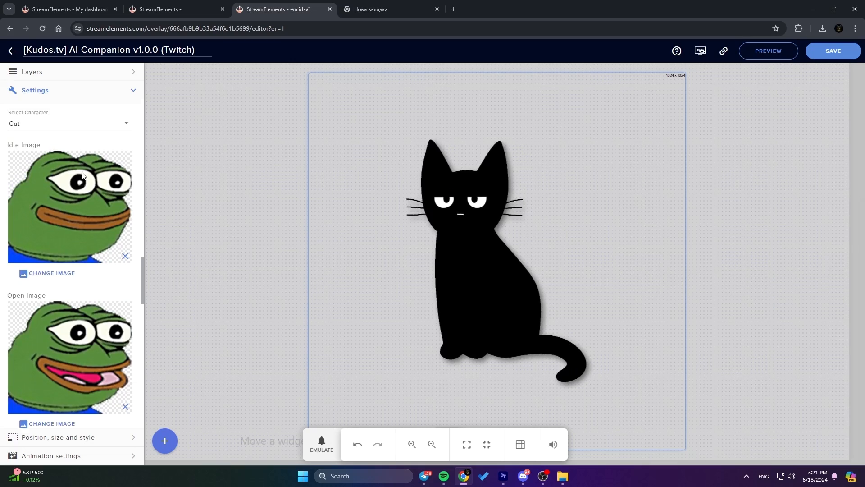
scroll(83, 175, up, 8)
scroll(83, 175, up, 10)
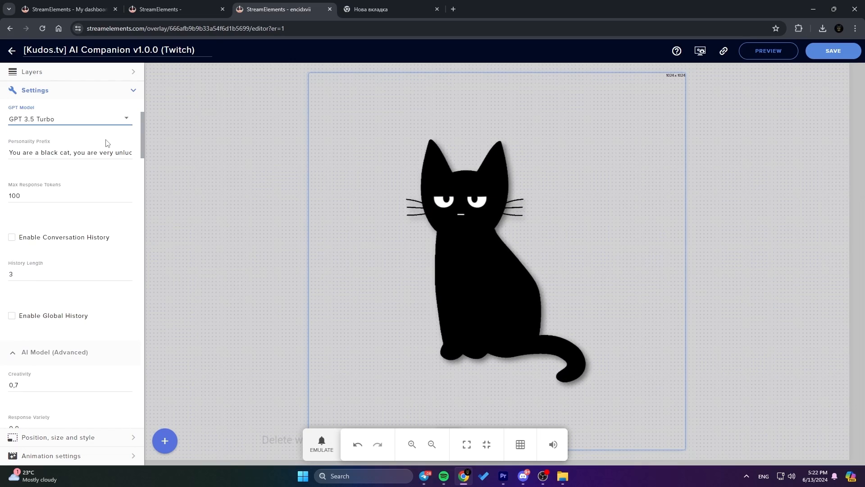
click(818, 53)
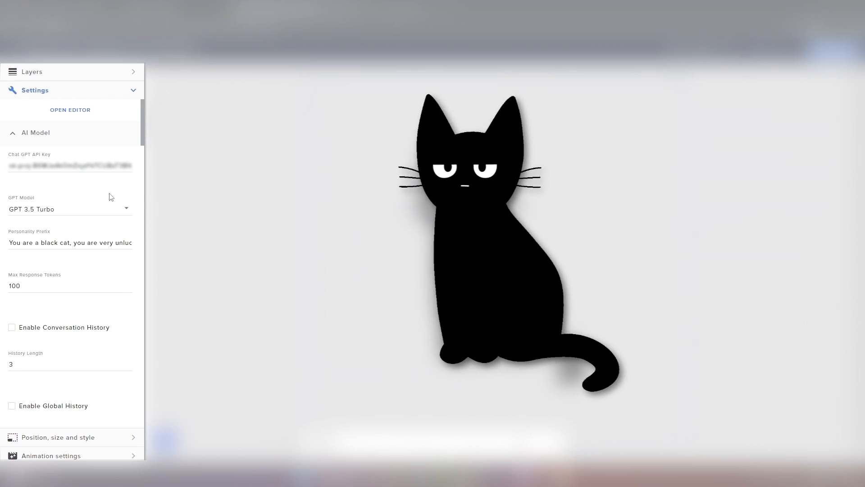
- Switch the GPT Model to GPT 4o (More Expensive) and back to GPT 3.5 Turbo
click(110, 208)
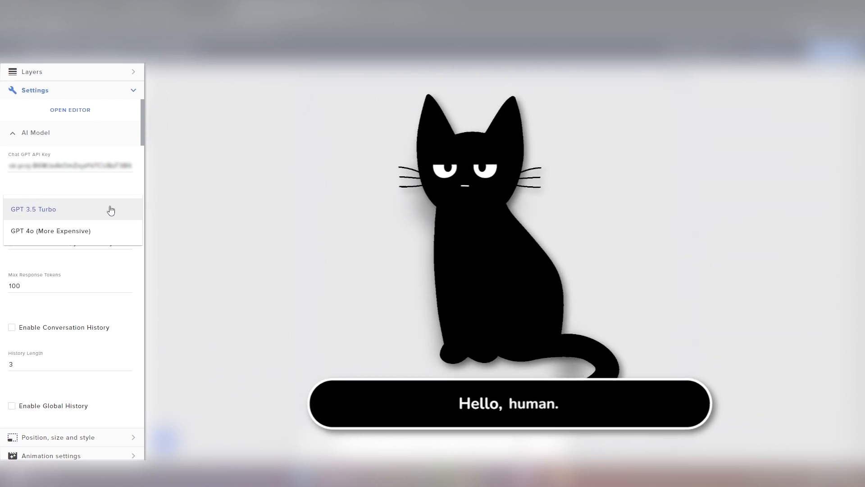
click(111, 233)
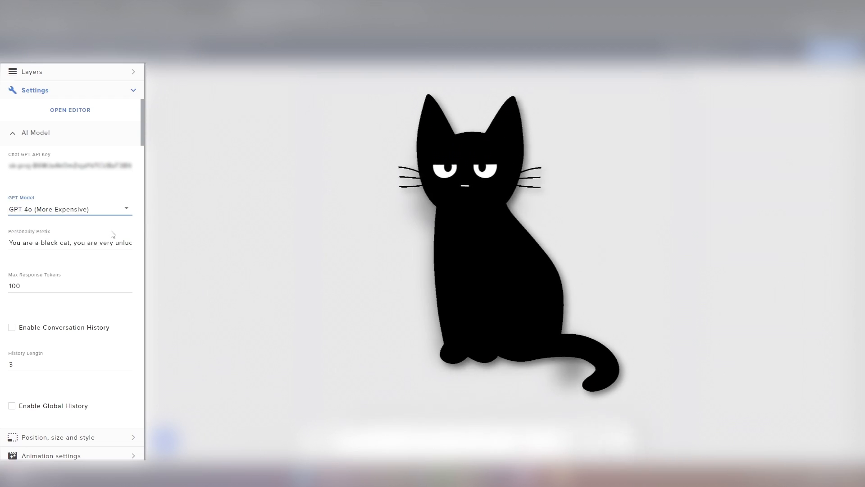
click(108, 212)
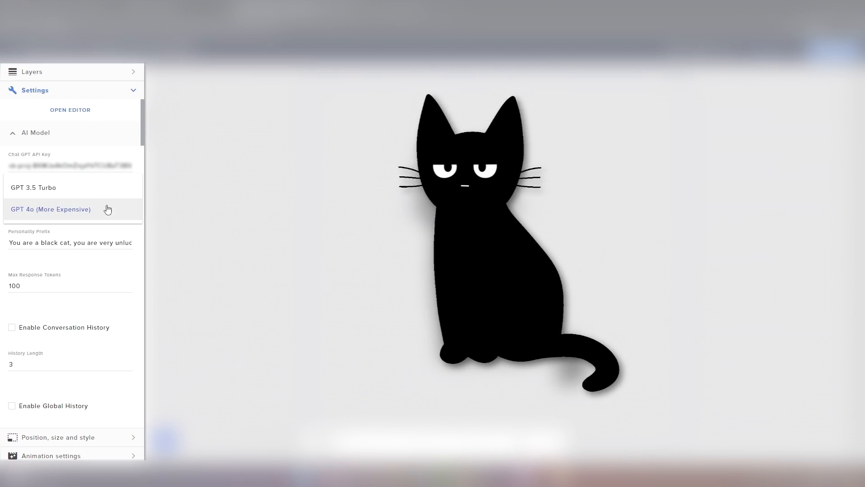
click(101, 187)
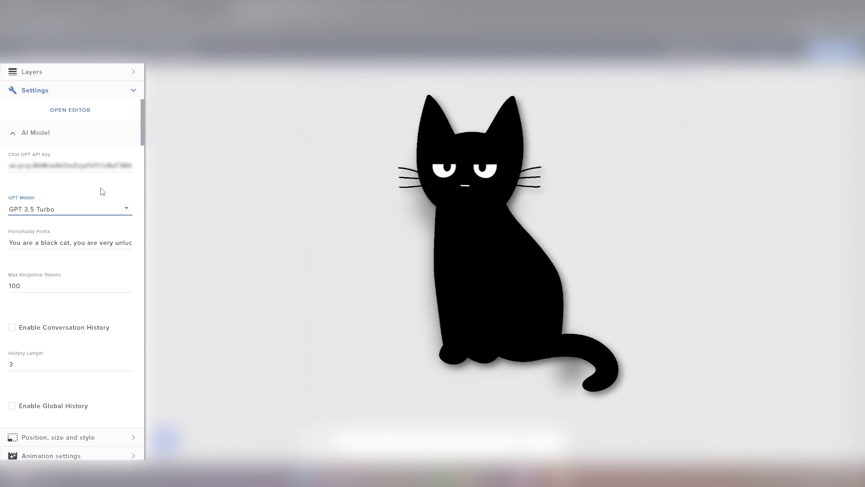
- Replace the Personality Prefix with "you are a dog, you like to bark"
drag(61, 289, 9, 287)
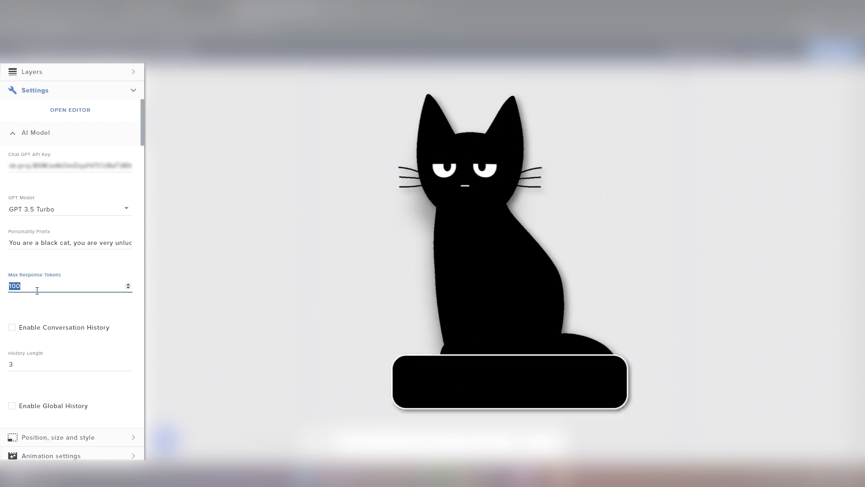
click(63, 307)
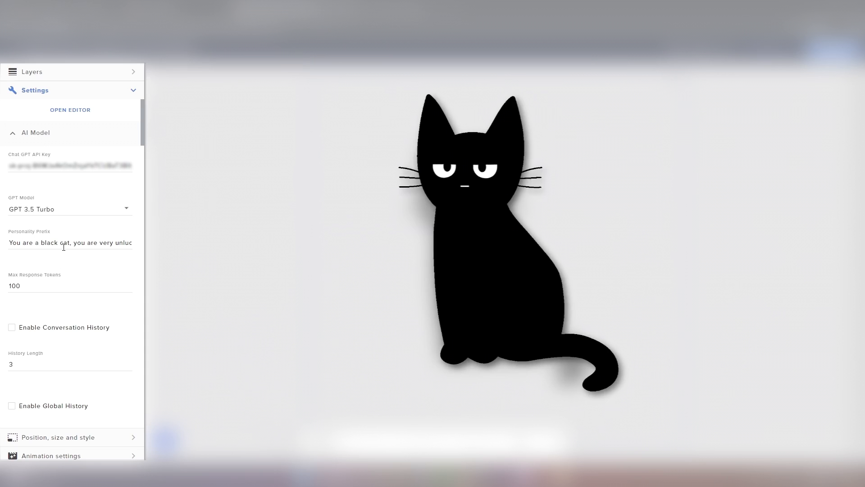
triple_click(63, 247)
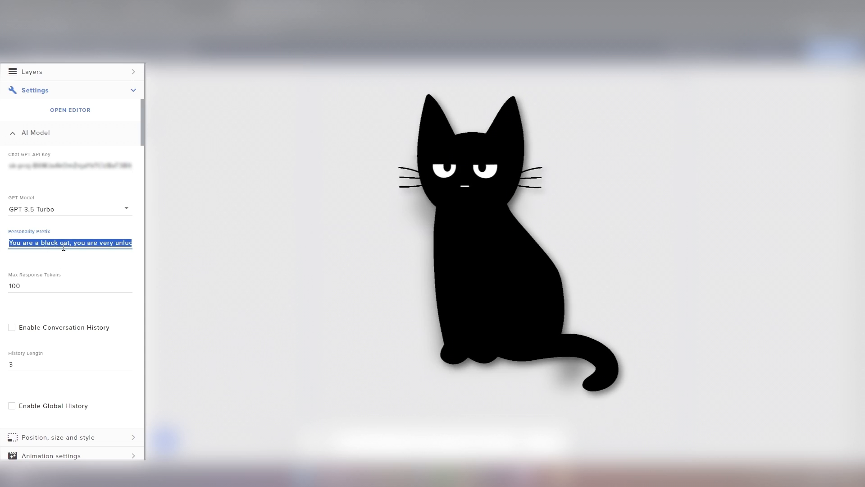
text(you are a dog, you like)
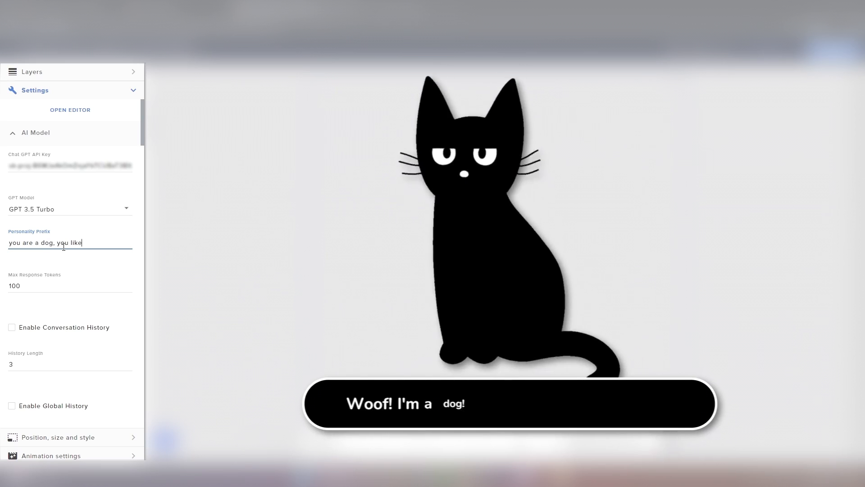
text( to bark)
click(63, 262)
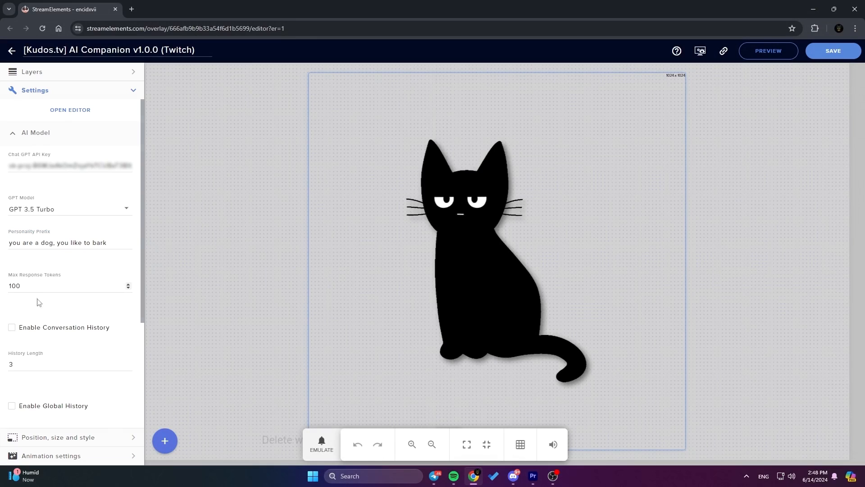
- Enable Conversation History and set the History Length to 2
click(12, 328)
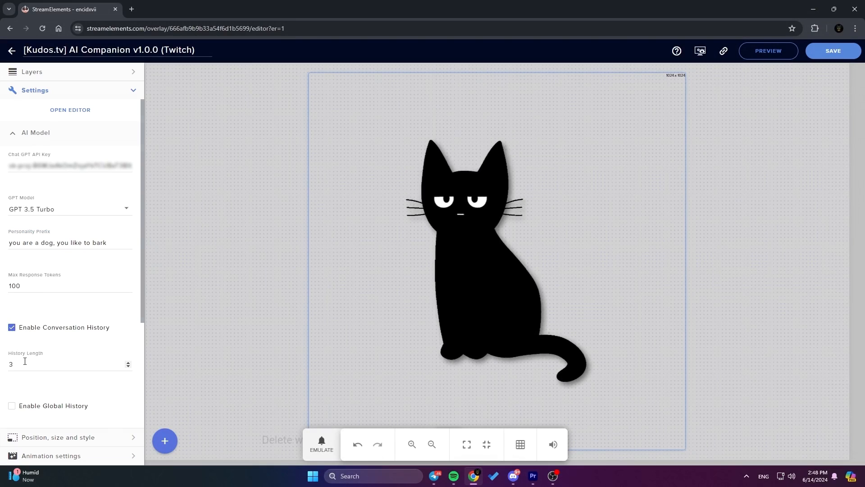
drag(24, 362, 2, 368)
text(2)
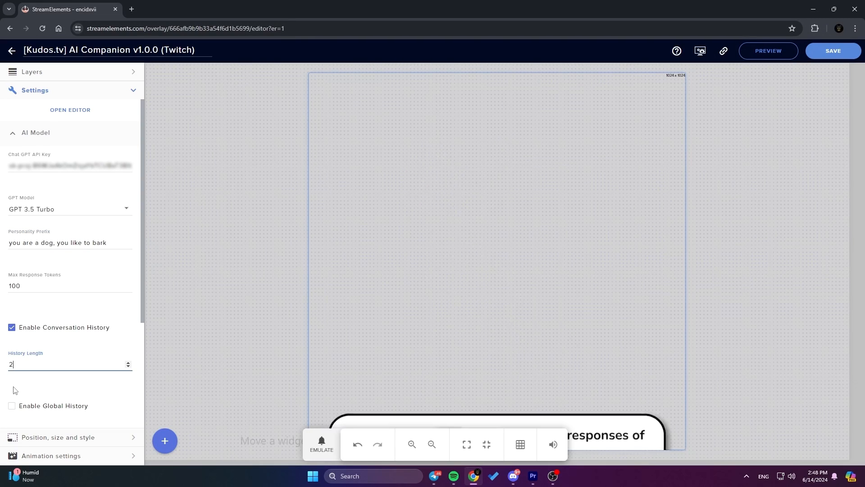
- Enable the Global History option
click(22, 388)
click(12, 406)
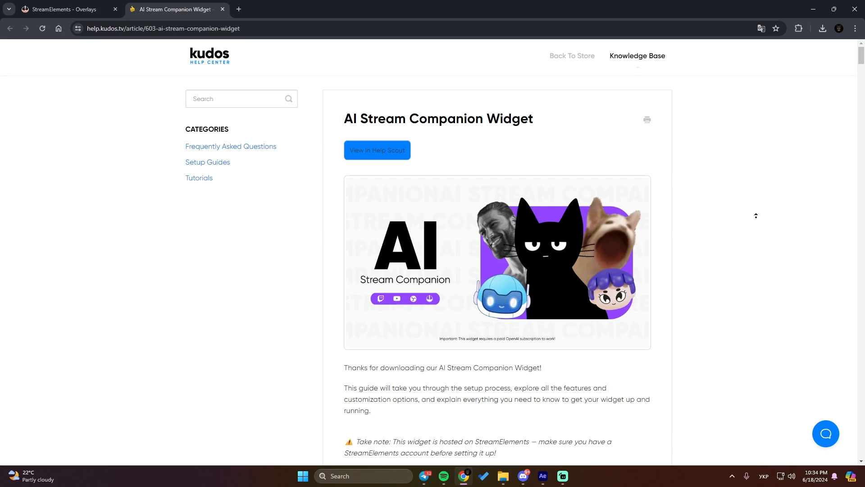
- Scroll through the AI Stream Companion Widget guide's conversation history and token usage sections
scroll(744, 177, down, 20)
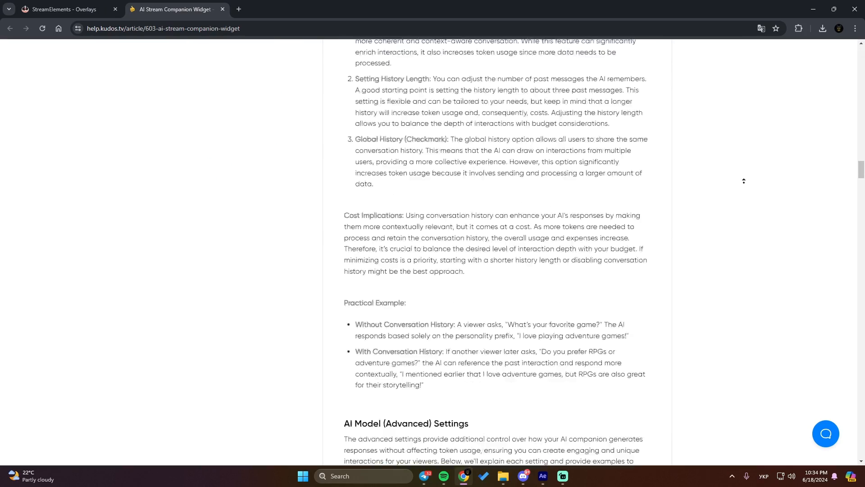
scroll(744, 192, down, 6)
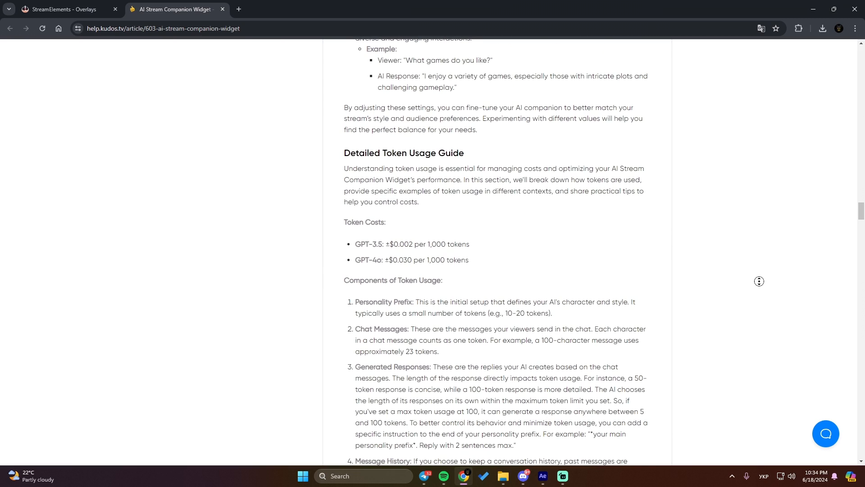
scroll(759, 281, down, 1)
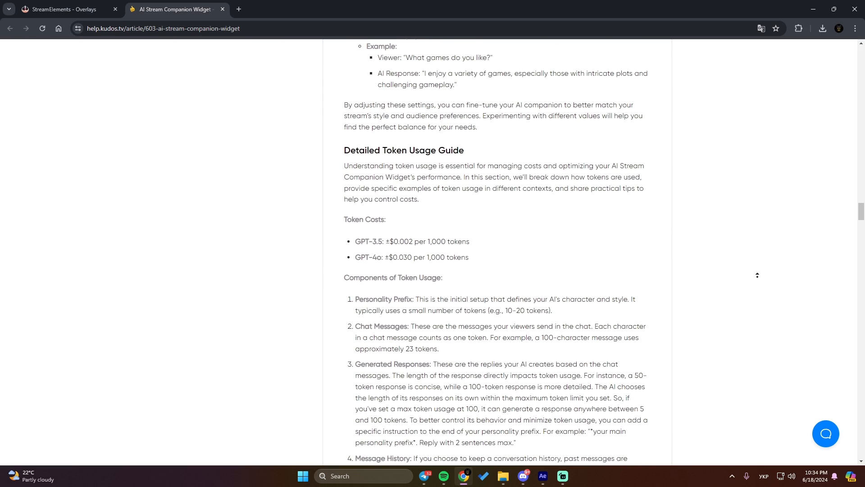
scroll(752, 264, down, 4)
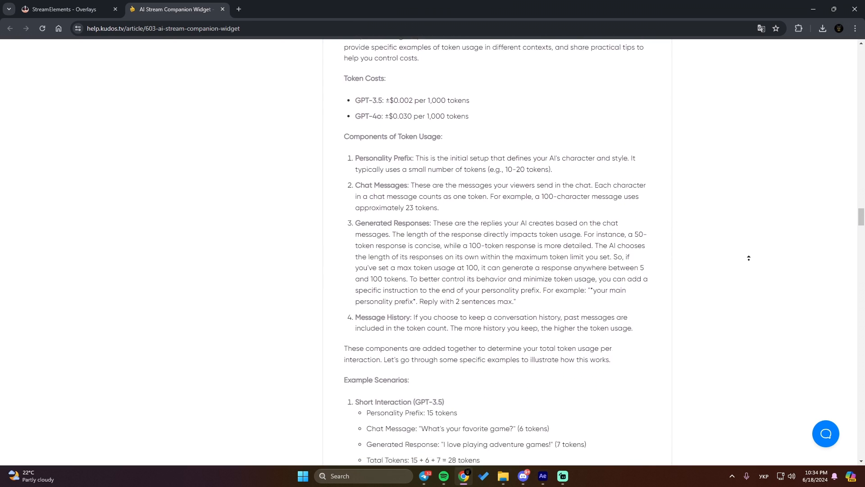
scroll(748, 256, down, 5)
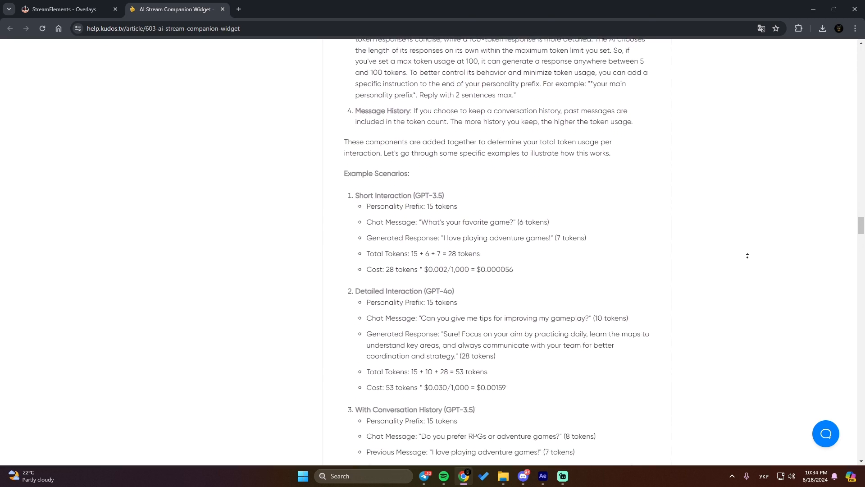
scroll(747, 254, down, 5)
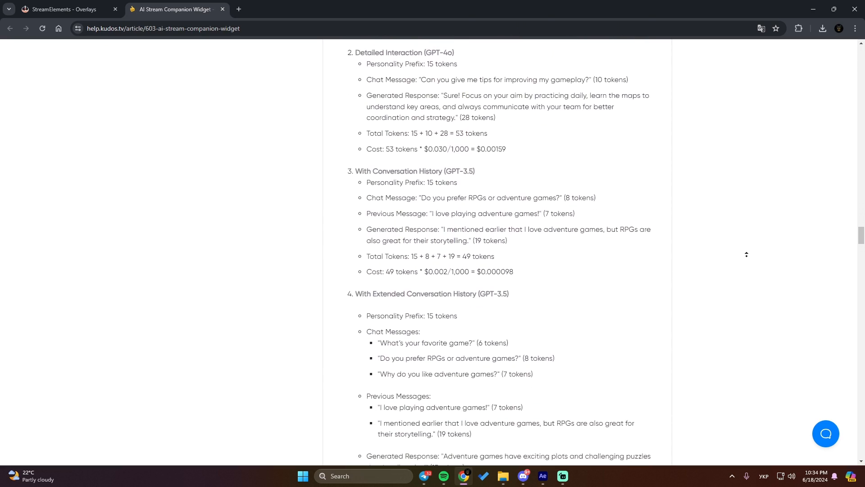
scroll(747, 264, down, 1)
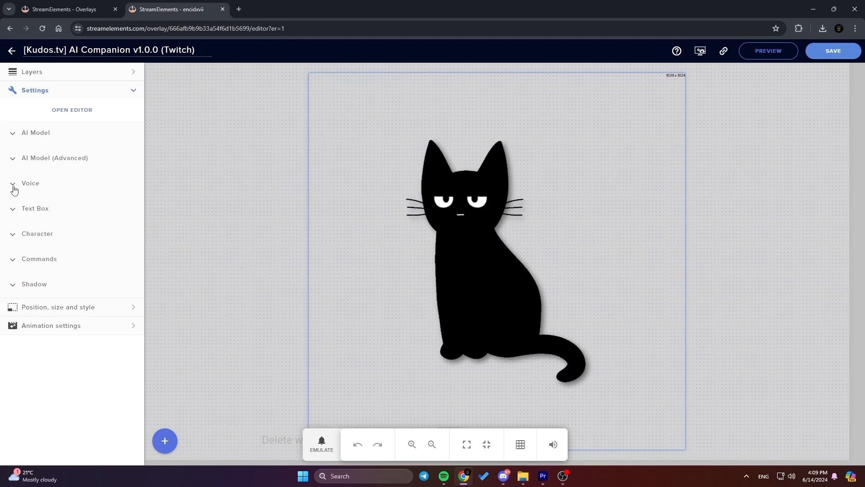
- Expand the Voice settings and toggle the Use Voice option off and back on
click(14, 189)
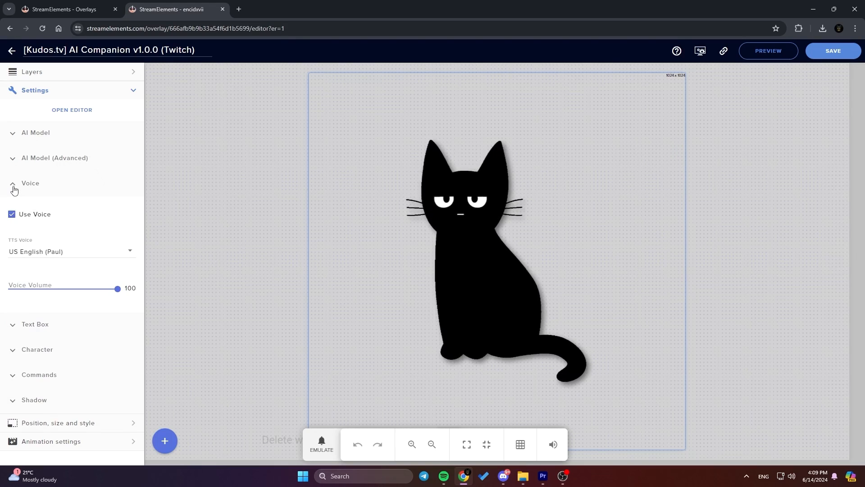
click(12, 217)
click(11, 217)
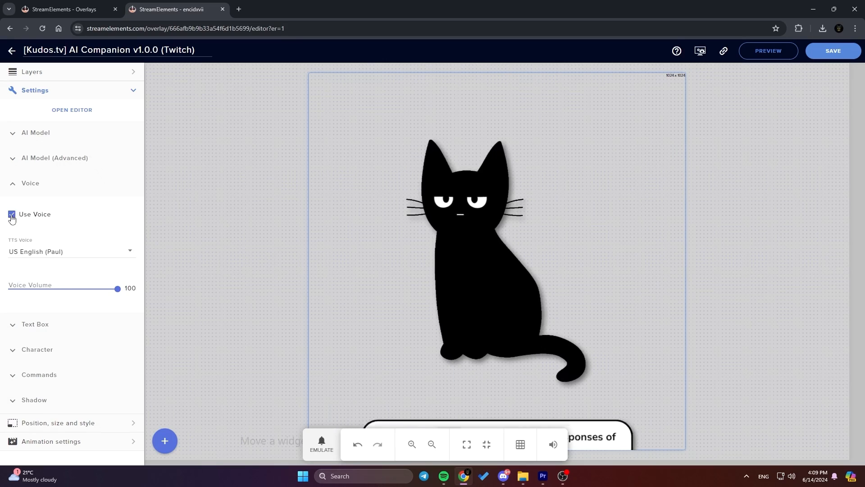
- Set the TTS voice to Polish (Poland) (Tomasz) and try the Voice Volume slider, leaving it at 100
click(111, 259)
scroll(97, 231, down, 3)
scroll(96, 231, down, 3)
scroll(97, 231, down, 4)
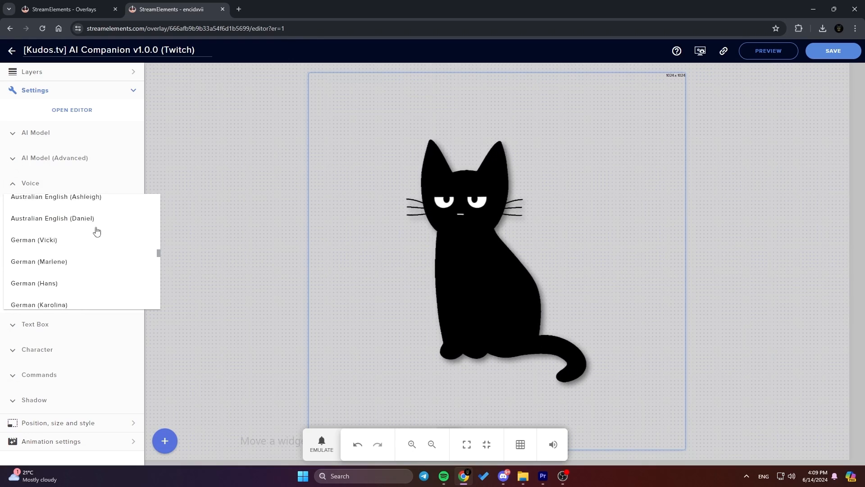
scroll(97, 231, down, 5)
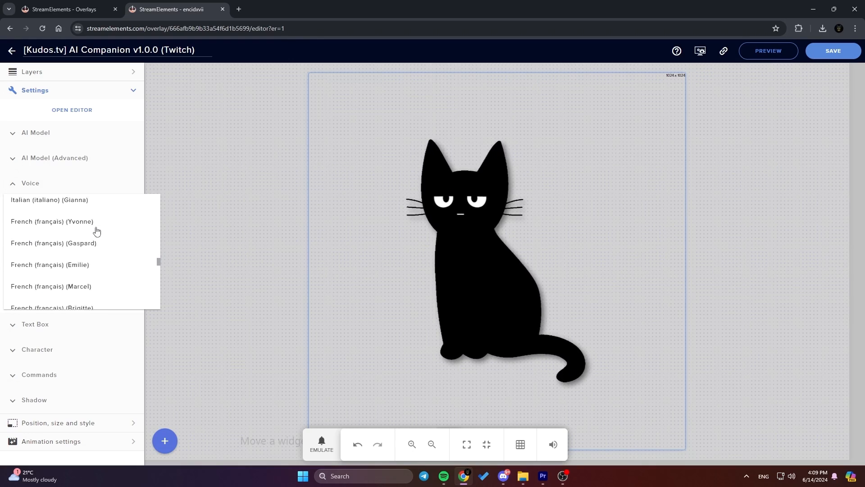
click(54, 271)
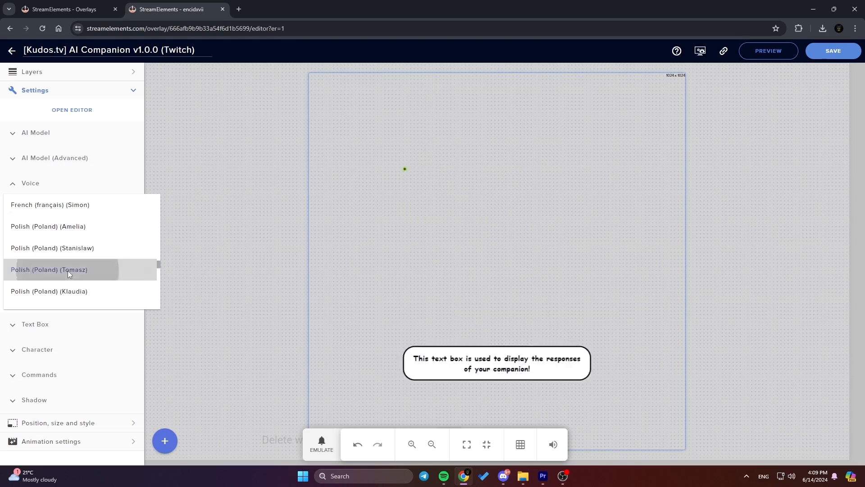
mouse_move(113, 289)
mouse_down()
mouse_move(71, 297)
mouse_move(98, 295)
mouse_up()
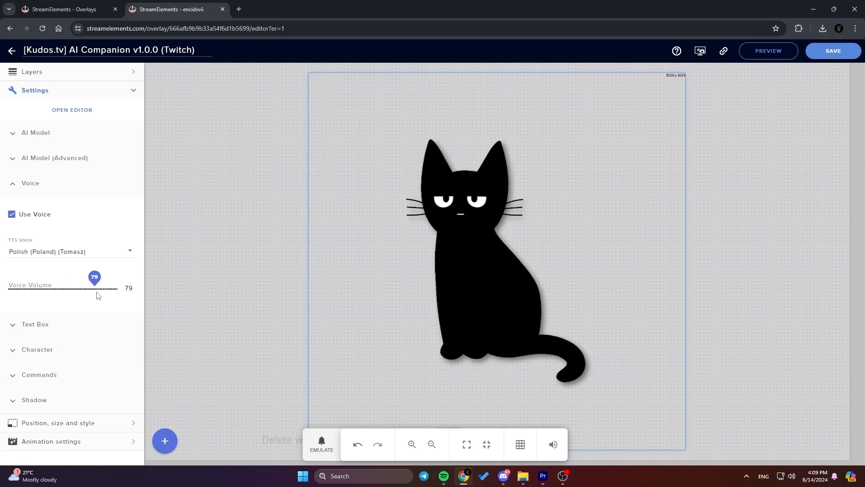
click(118, 288)
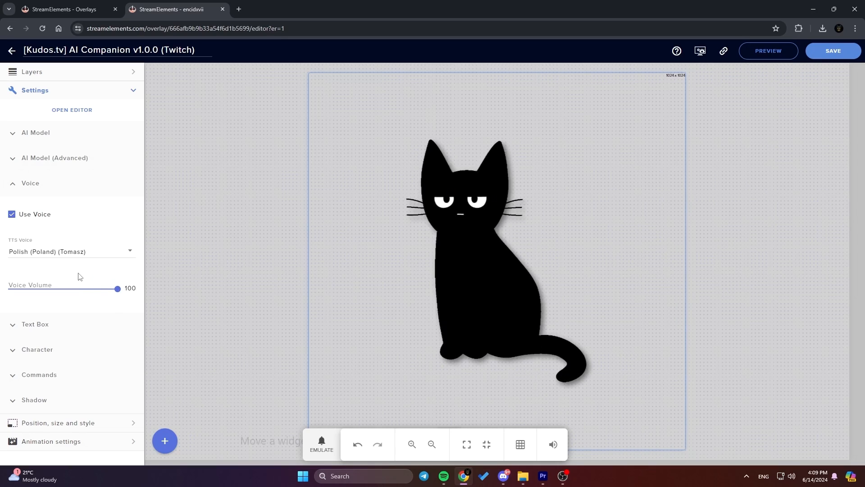
- Open the Text Box settings and toggle Show Textbox off and back on
click(12, 188)
click(16, 210)
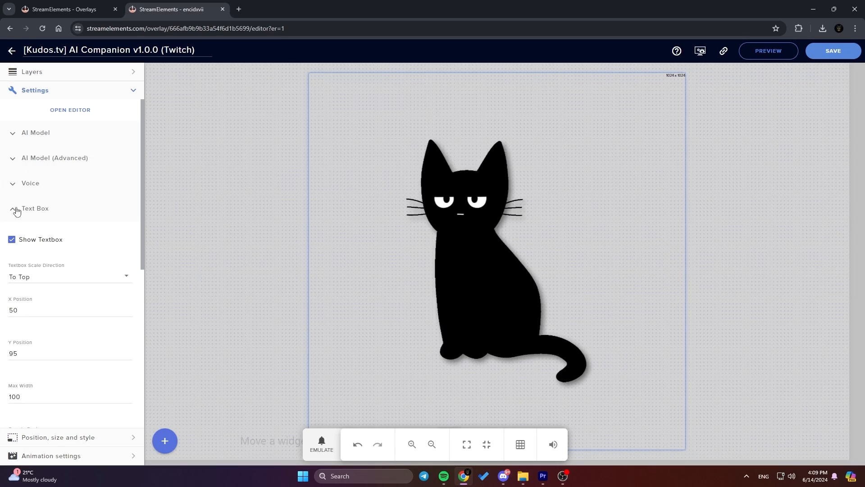
scroll(17, 210, down, 1)
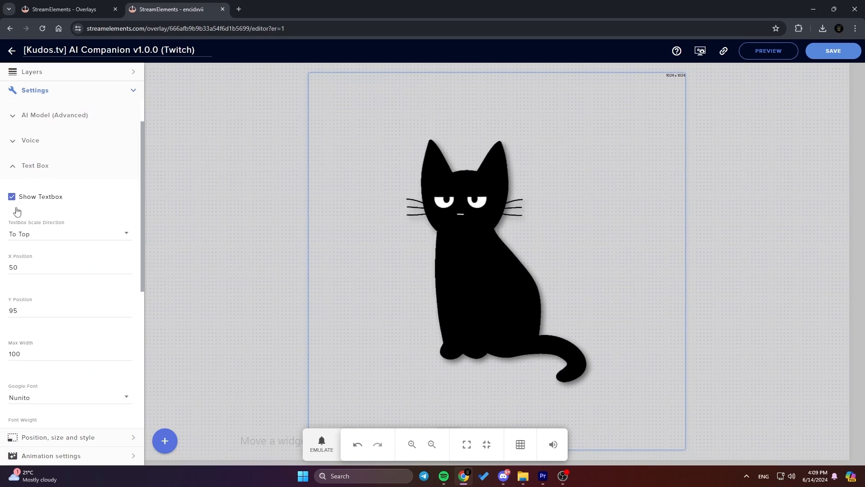
click(12, 197)
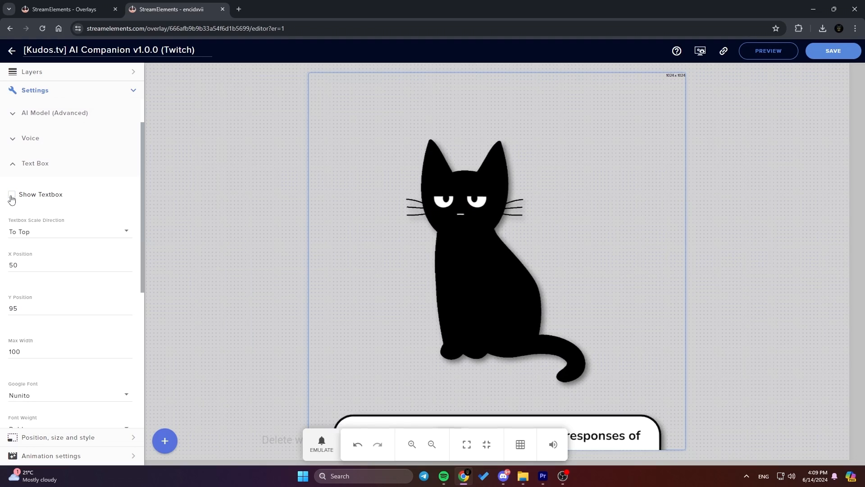
click(12, 198)
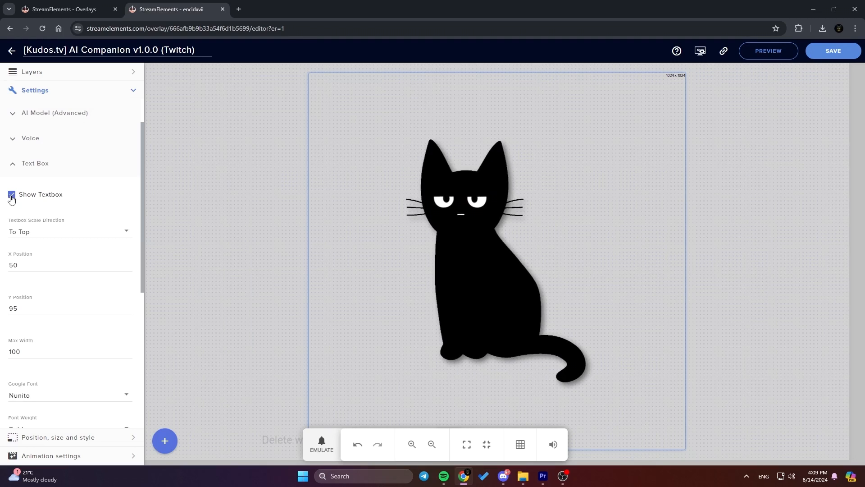
- Try several X Position and Y Position values for the text box
click(78, 236)
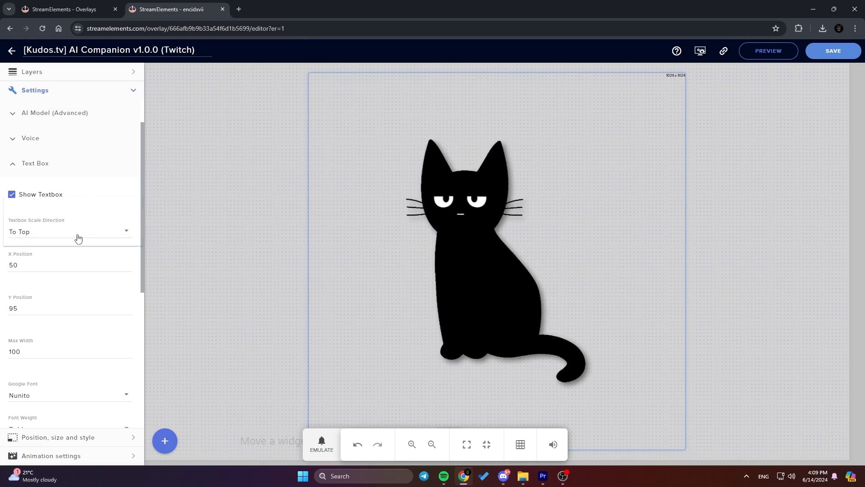
drag(19, 221, 8, 223)
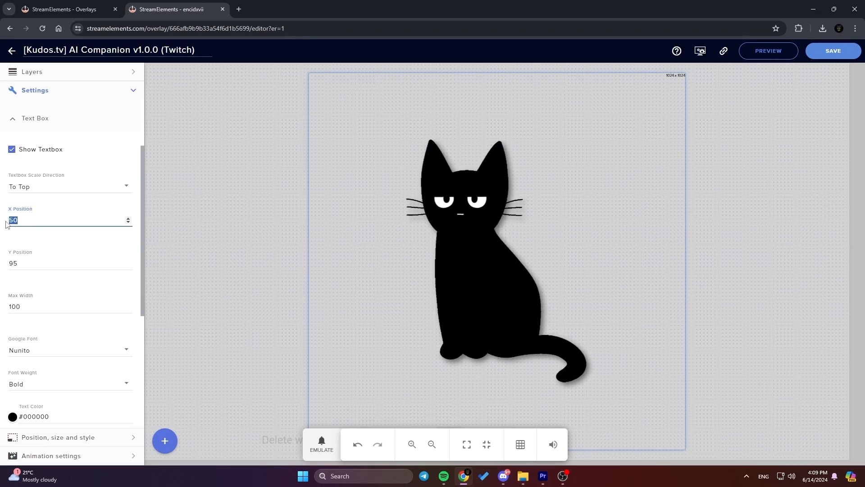
text(0)
key(Tab)
double_click(10, 223)
text(50)
key(Tab)
text(300)
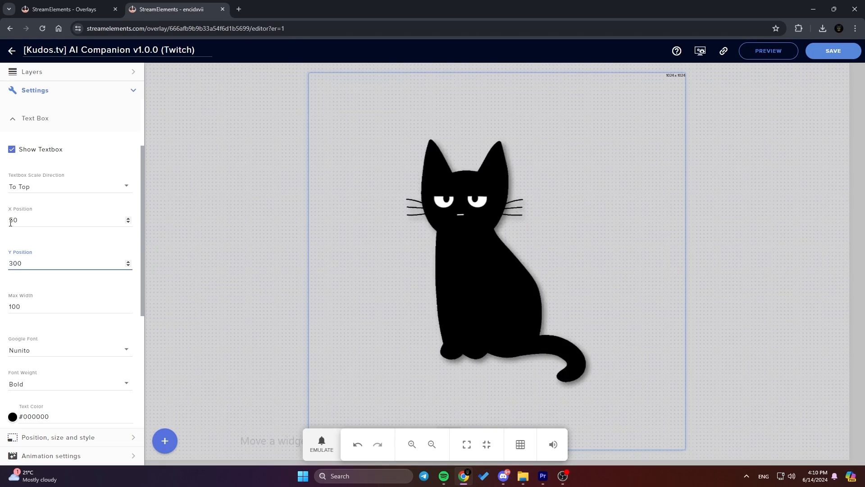
key(BackSpace)
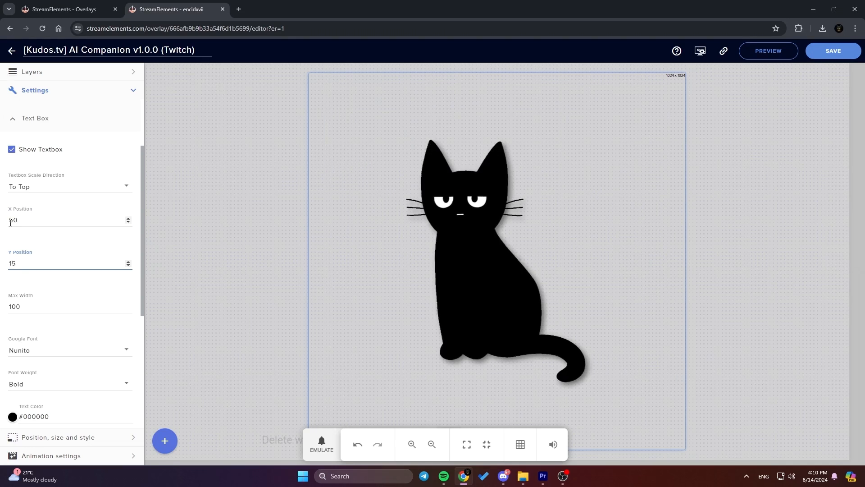
text(85)
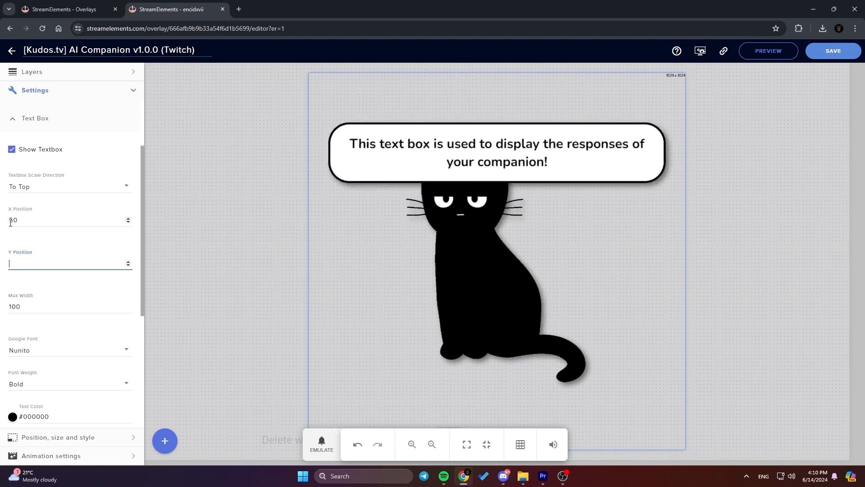
- Set the text box Max Width to 50 and its Y Position to 75
scroll(10, 223, down, 2)
double_click(18, 217)
text(50)
double_click(20, 172)
text(75)
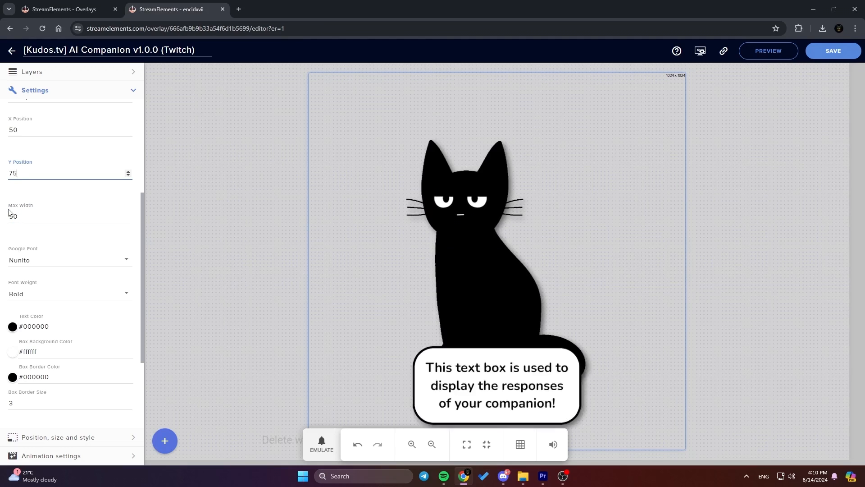
- Set the text box font to Oleo Script Swash Caps with Super Bold weight
click(30, 250)
click(49, 259)
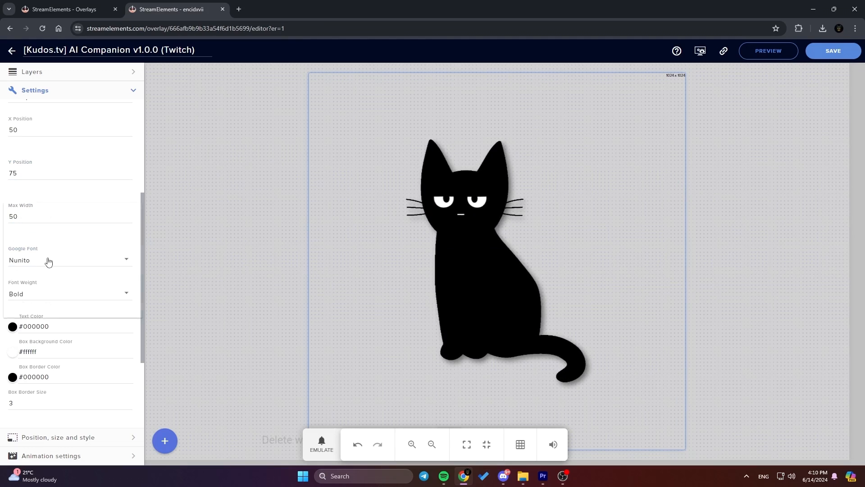
scroll(45, 257, down, 1)
click(42, 254)
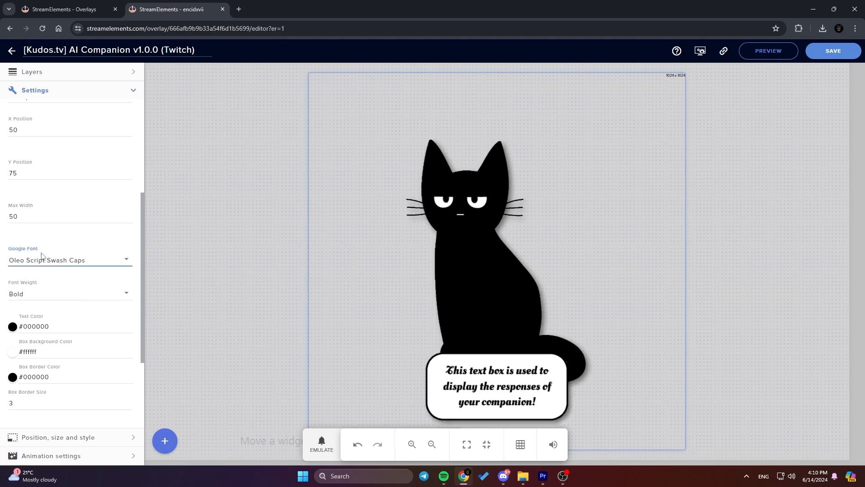
click(29, 204)
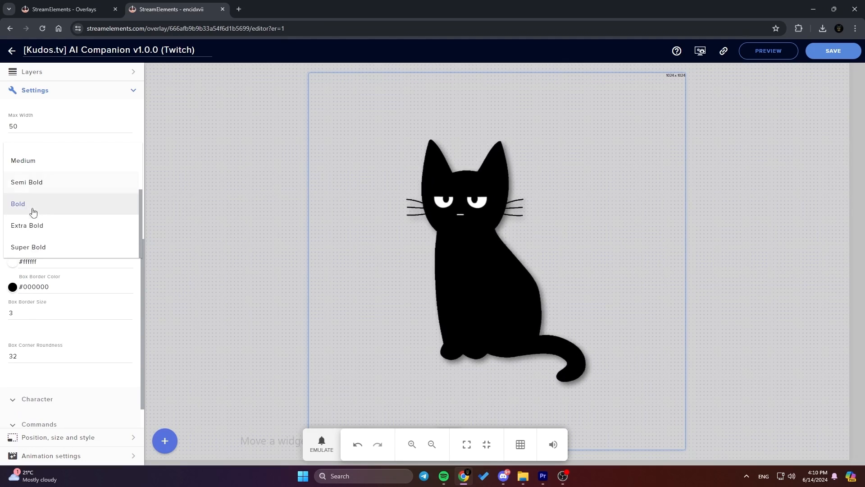
click(49, 248)
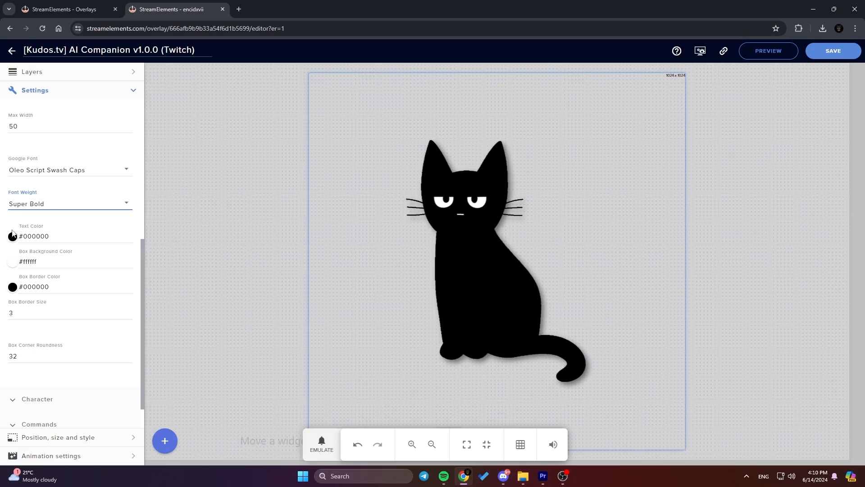
- Set the text colour to red #ff0000 with the colour picker
click(14, 235)
click(411, 234)
drag(411, 234, 475, 196)
click(469, 348)
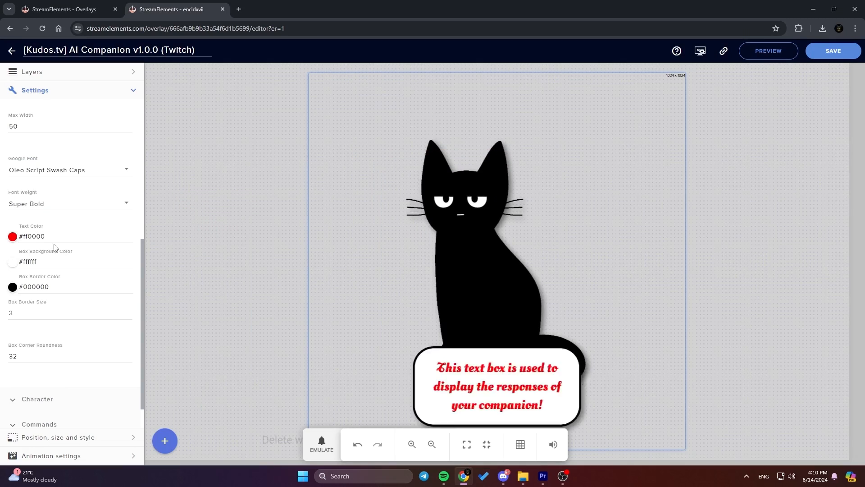
- Set the box background colour to black #000000 and the box border colour to white #fffefe
click(12, 261)
drag(367, 247, 359, 311)
click(469, 341)
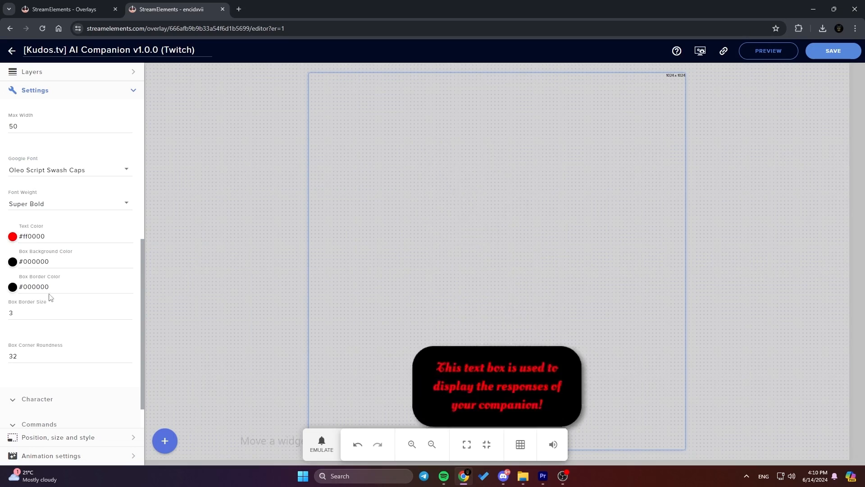
click(12, 287)
drag(392, 283, 359, 198)
click(471, 342)
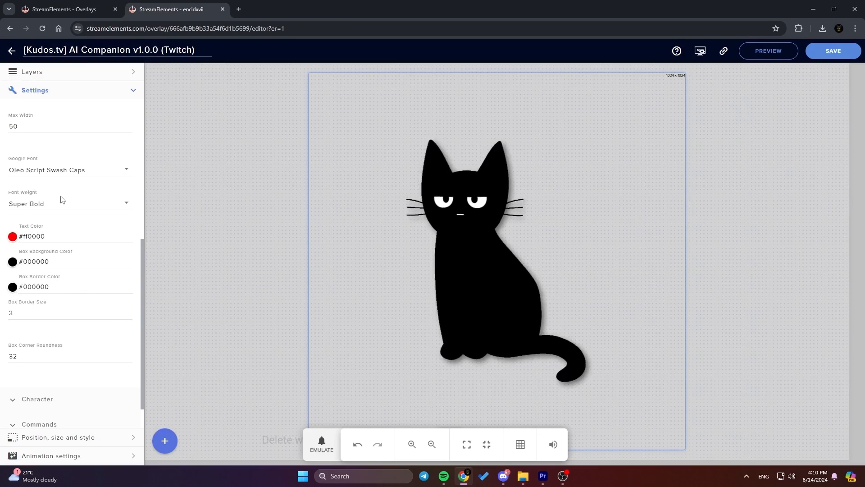
- Set the box border size to 1 and the box corner roundness to 1
scroll(29, 216, down, 1)
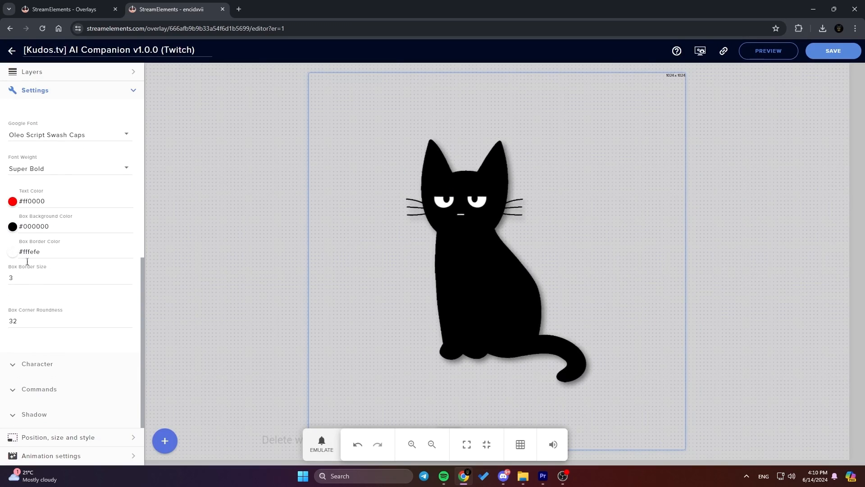
double_click(18, 283)
text(1)
click(43, 300)
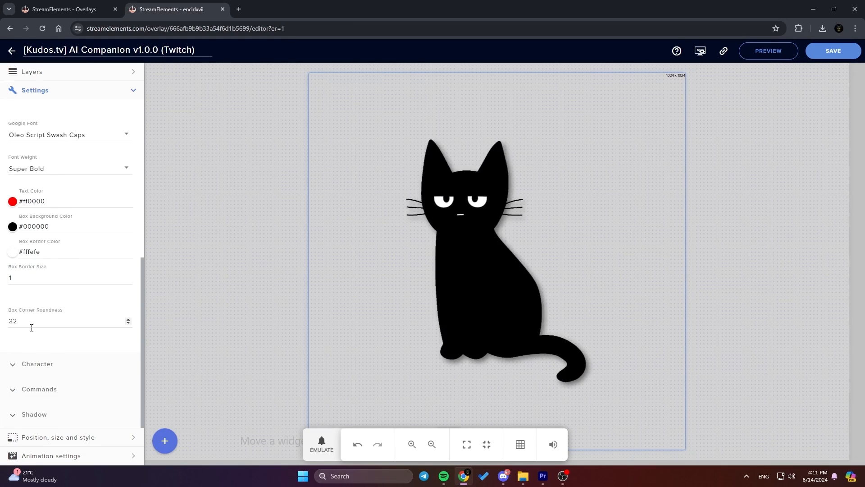
double_click(32, 328)
text(1)
click(45, 300)
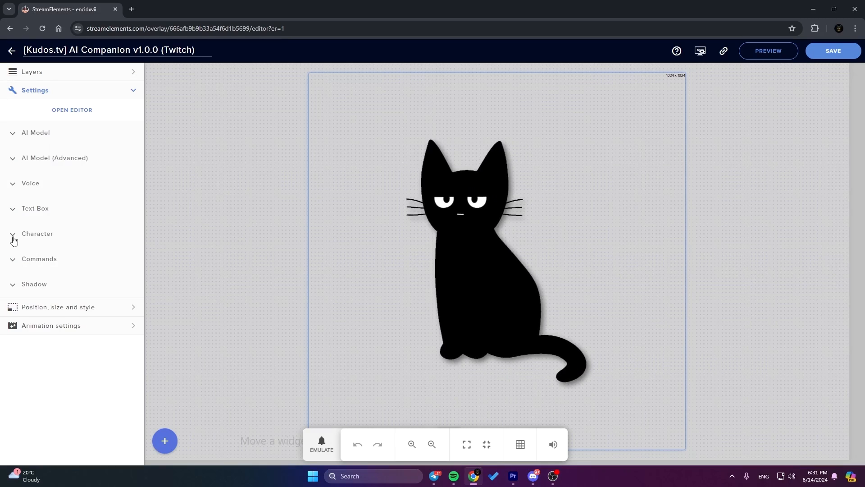
- Open the Character settings and switch the selected character through Robot and Companion to Custom
click(13, 239)
scroll(39, 200, down, 2)
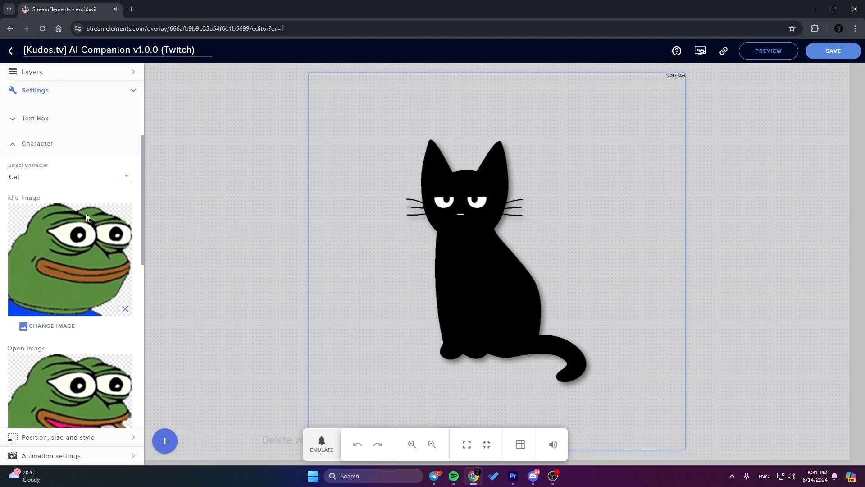
scroll(83, 151, down, 1)
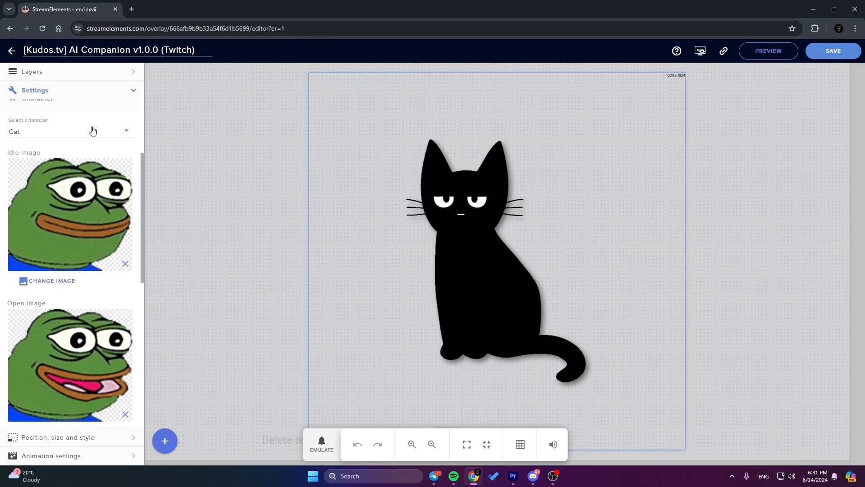
scroll(91, 129, up, 1)
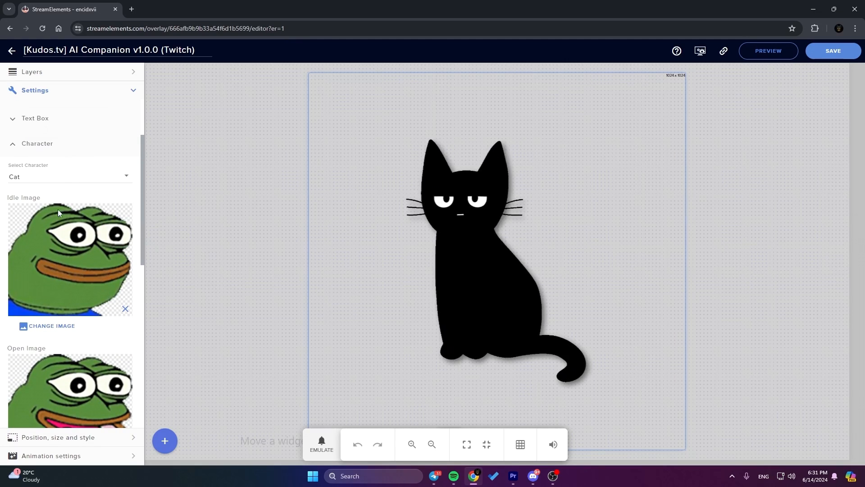
click(92, 176)
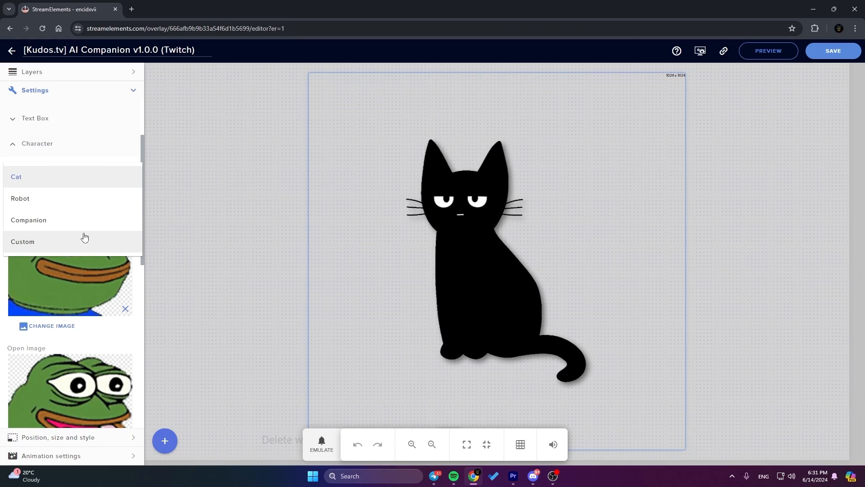
click(80, 203)
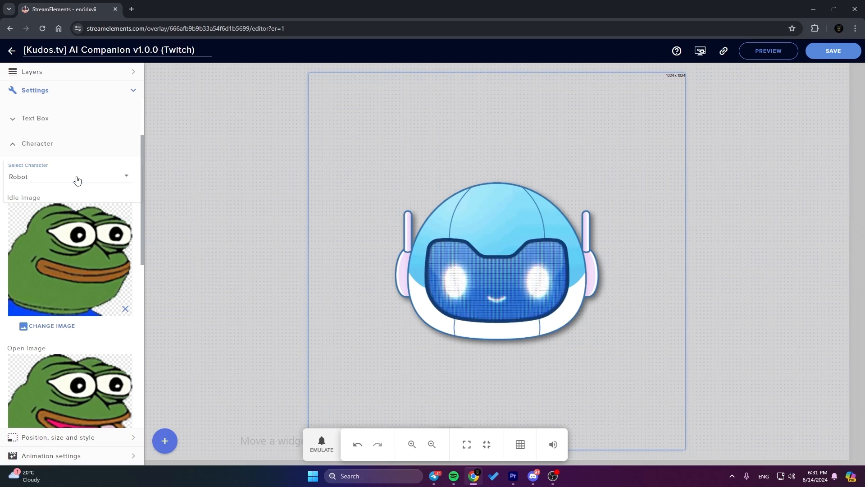
click(75, 180)
click(72, 201)
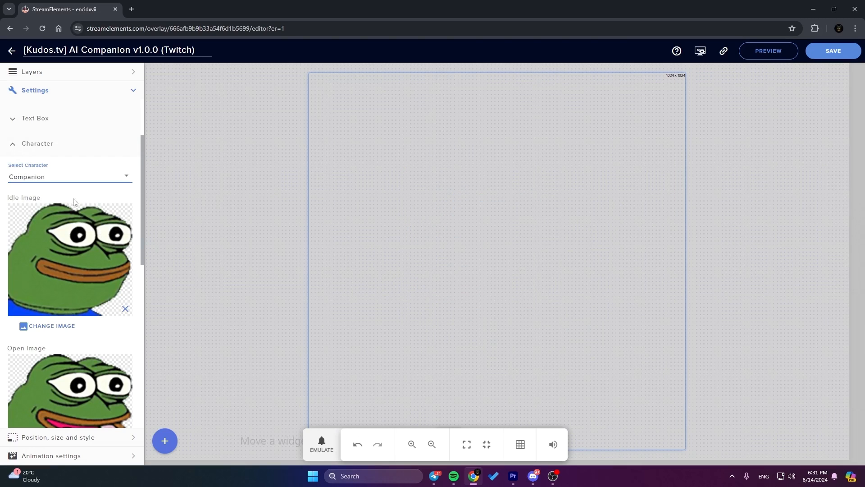
scroll(84, 184, down, 1)
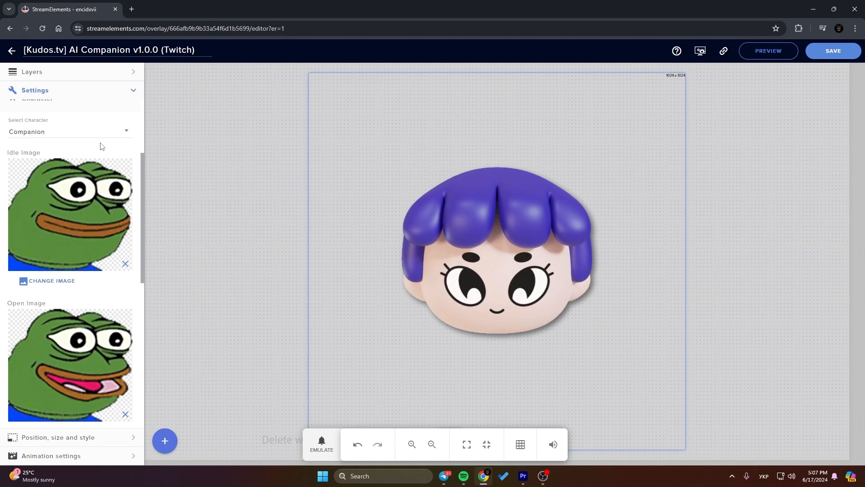
click(98, 133)
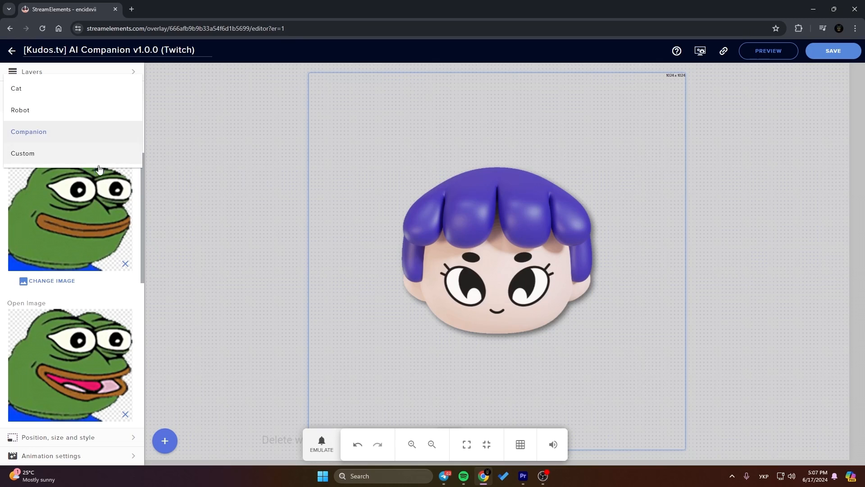
click(80, 153)
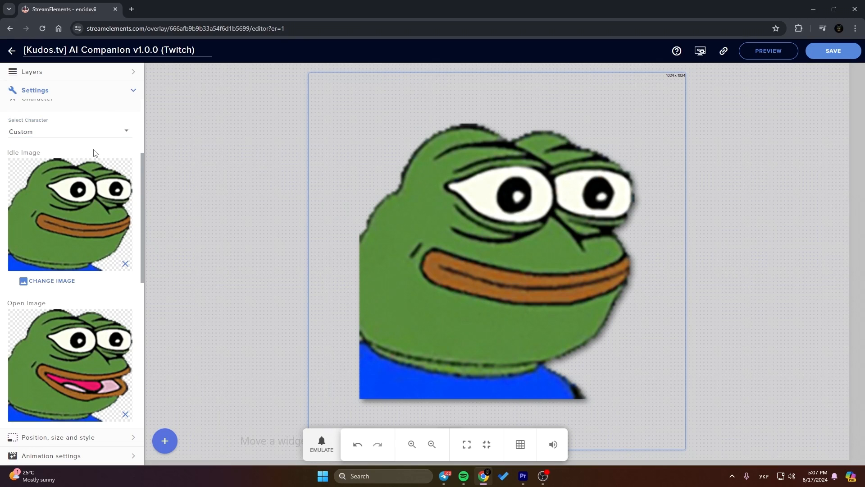
- Open the Big_chungus2 image from the desktop to view it
key(super+d)
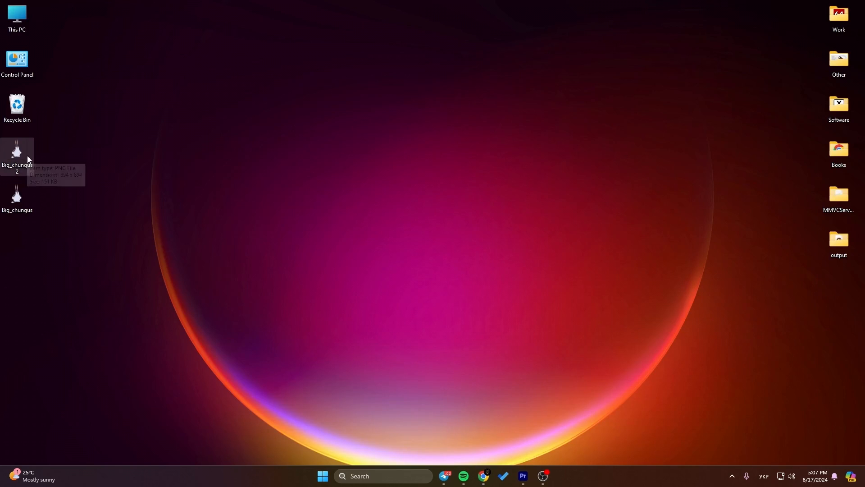
double_click(27, 158)
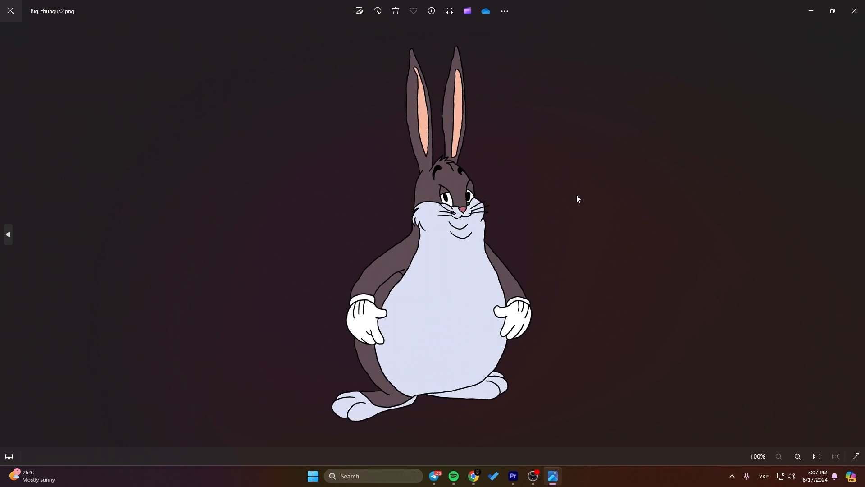
- Flip between the Big_chungus and Big_chungus2 images in the photo viewer to compare them
click(6, 235)
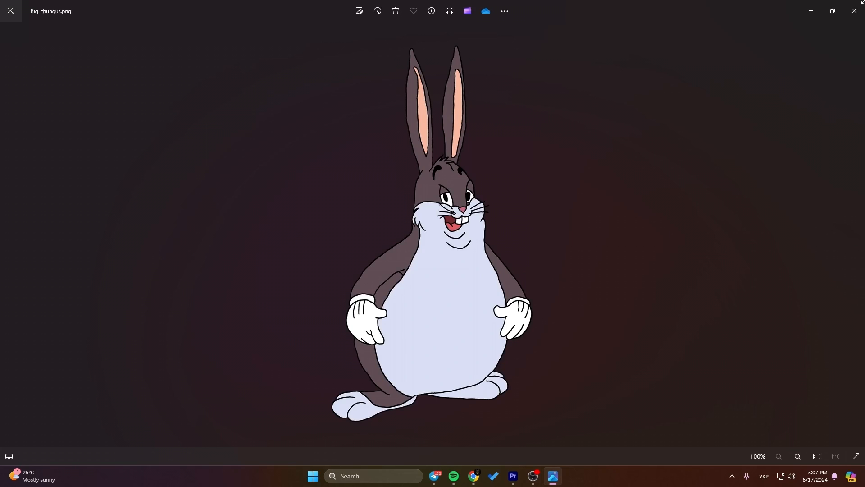
click(856, 234)
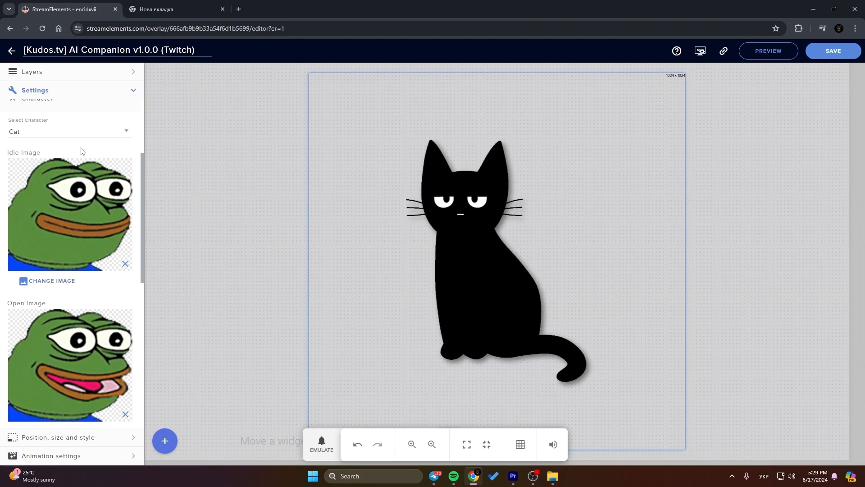
- Select the Custom character and upload Big_chungus2.png from the desktop as its idle image
click(71, 131)
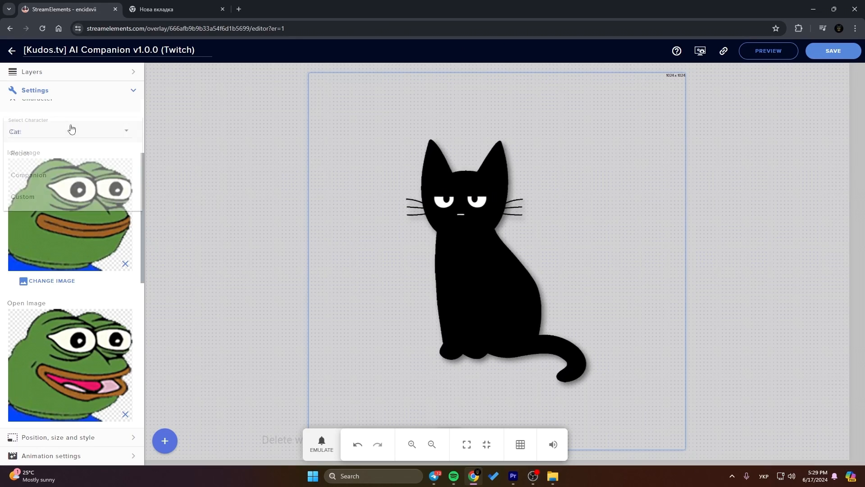
click(66, 199)
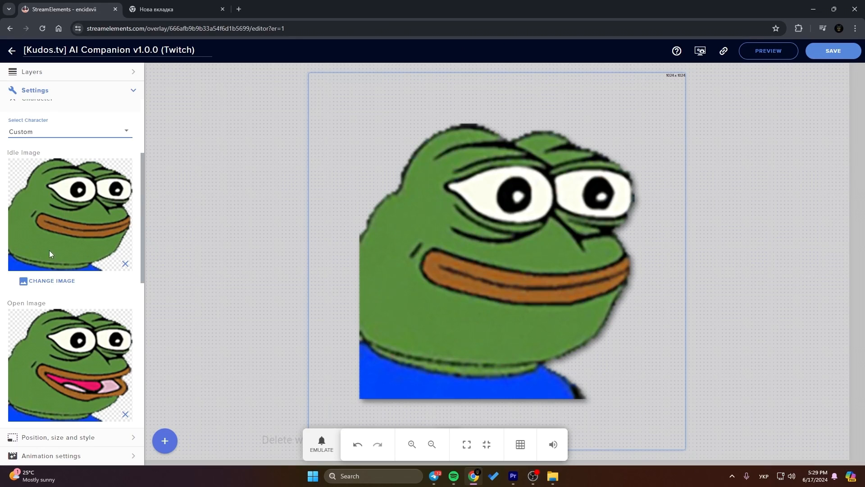
click(47, 283)
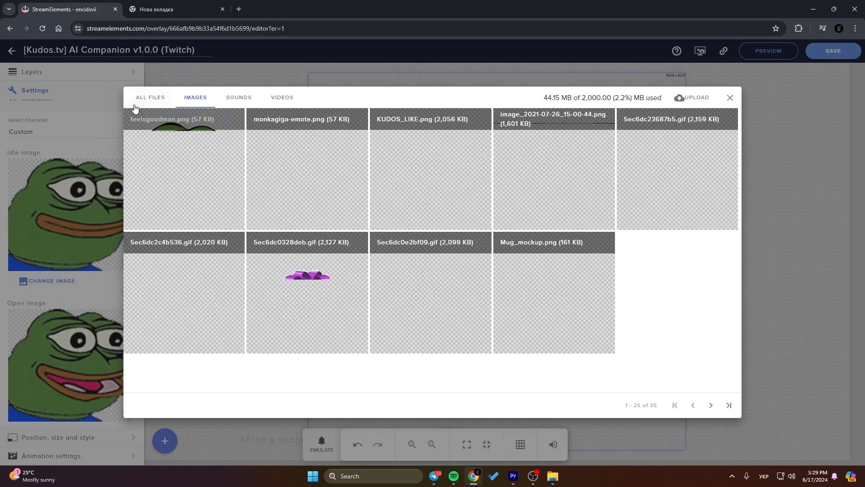
click(688, 99)
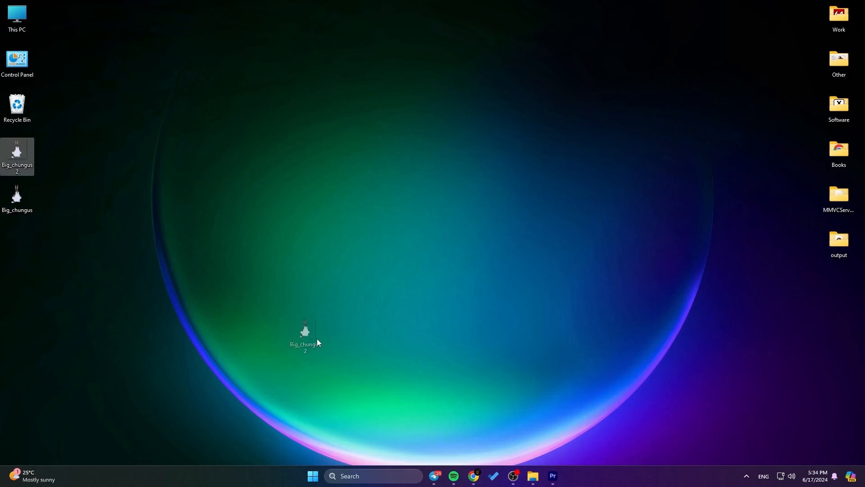
drag(318, 339, 436, 313)
click(715, 384)
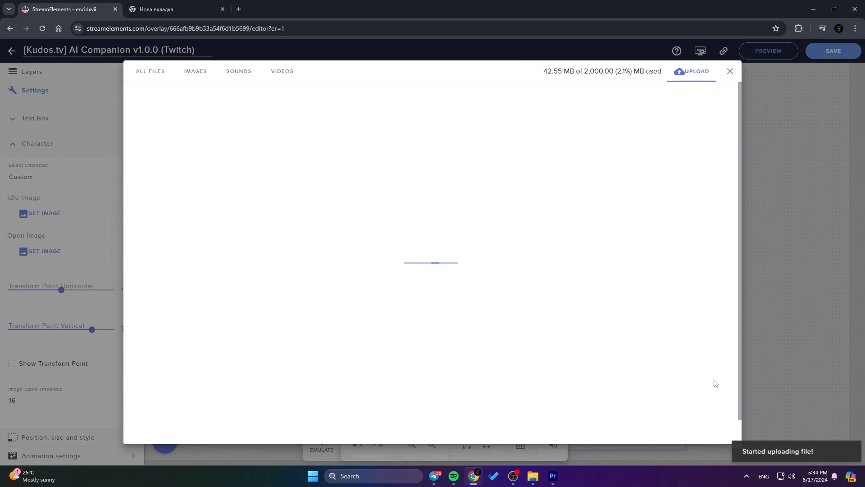
click(160, 120)
- Upload Big_chungus.png and set it as the character's open image
click(47, 362)
click(693, 100)
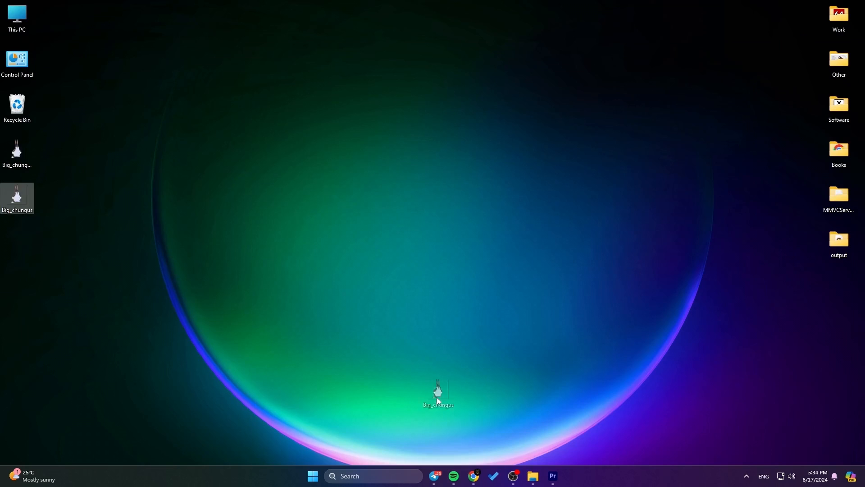
drag(437, 400, 442, 323)
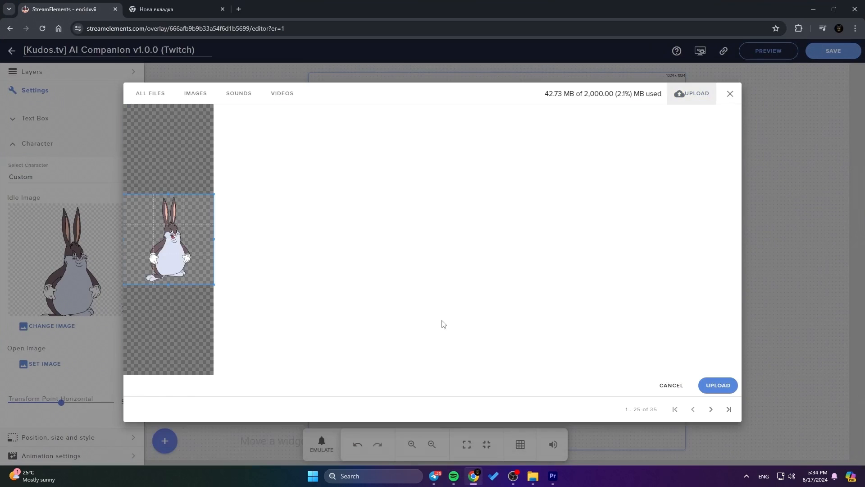
click(717, 385)
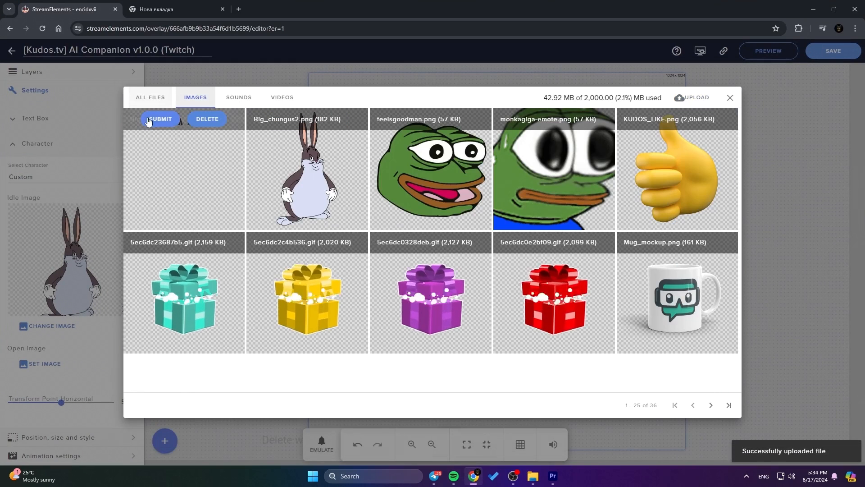
click(161, 120)
- Adjust the character's transform point sliders and enter 8 and 10 in the character number fields
scroll(52, 231, down, 6)
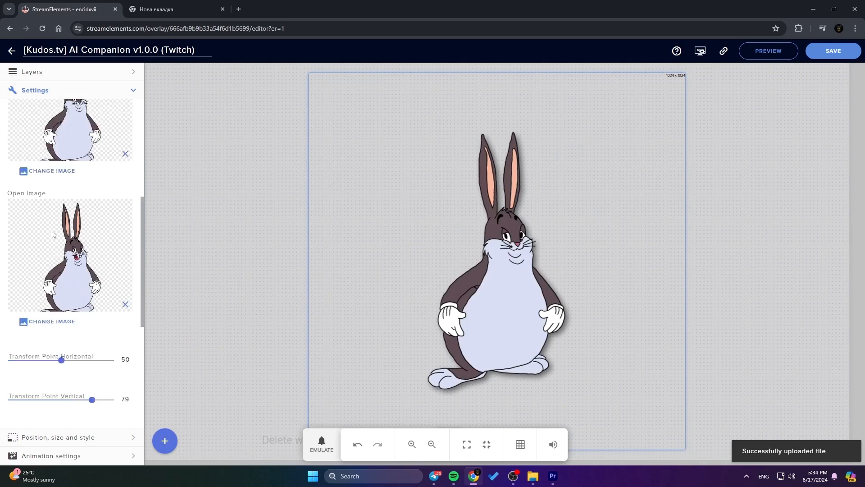
click(78, 245)
click(44, 285)
scroll(7, 262, down, 2)
click(11, 229)
drag(45, 194, 74, 196)
mouse_move(78, 155)
mouse_down()
mouse_move(45, 155)
mouse_move(64, 155)
mouse_up()
scroll(11, 236, down, 1)
double_click(6, 221)
text(8)
key(Tab)
text(10)
key(Tab)
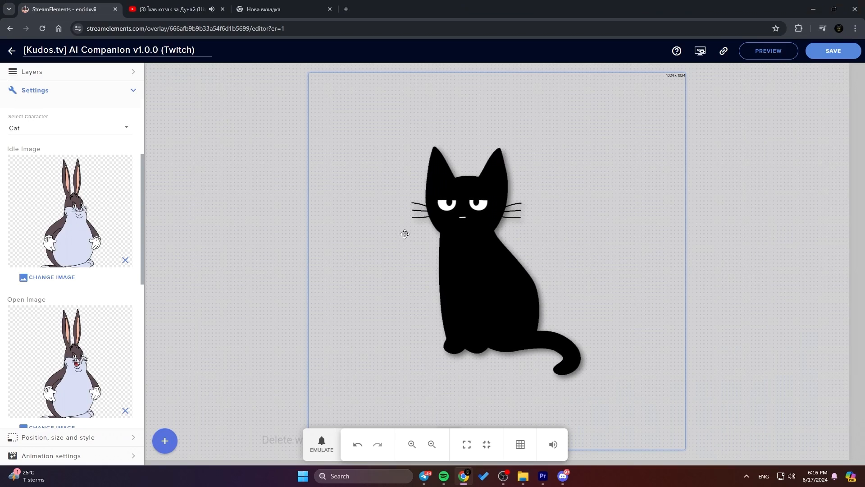
- Select the Custom character again and remove both its idle and open images
click(40, 132)
click(49, 194)
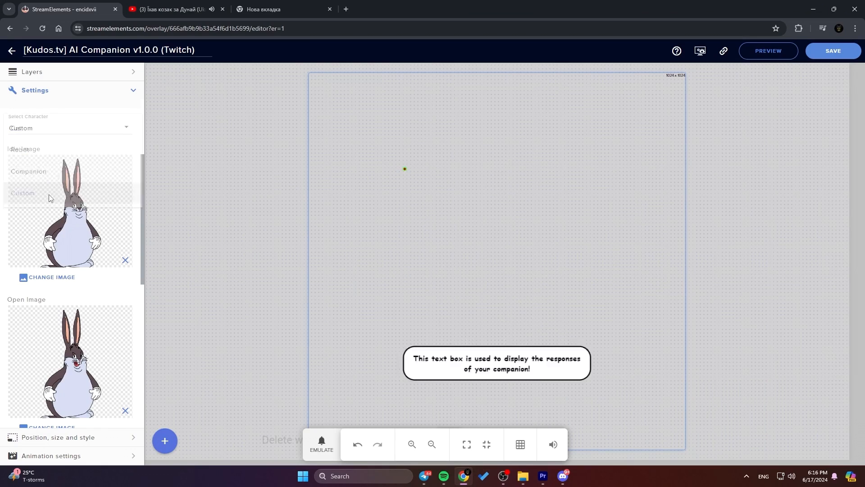
click(125, 266)
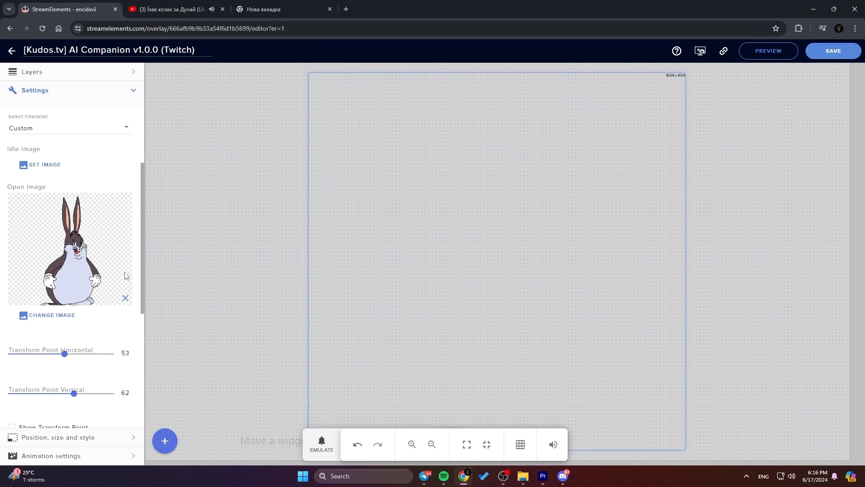
click(125, 298)
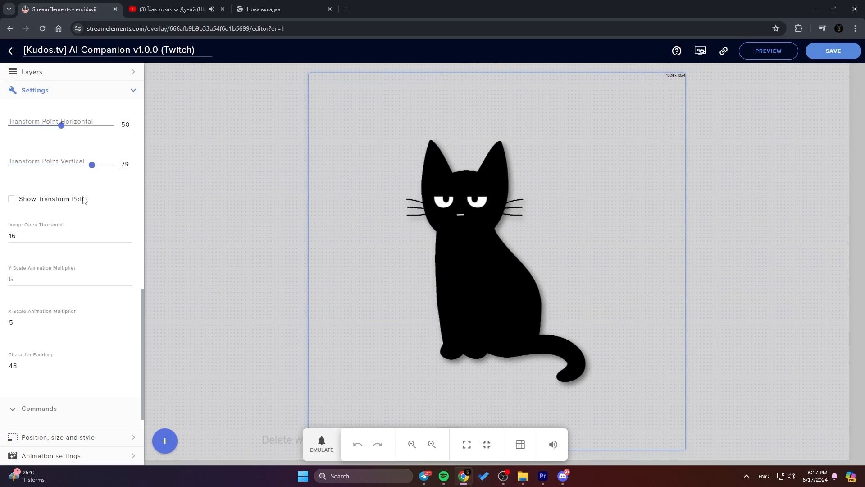
- Show the transform point, set Transform Point Horizontal to 54, and hide the transform point again
click(28, 201)
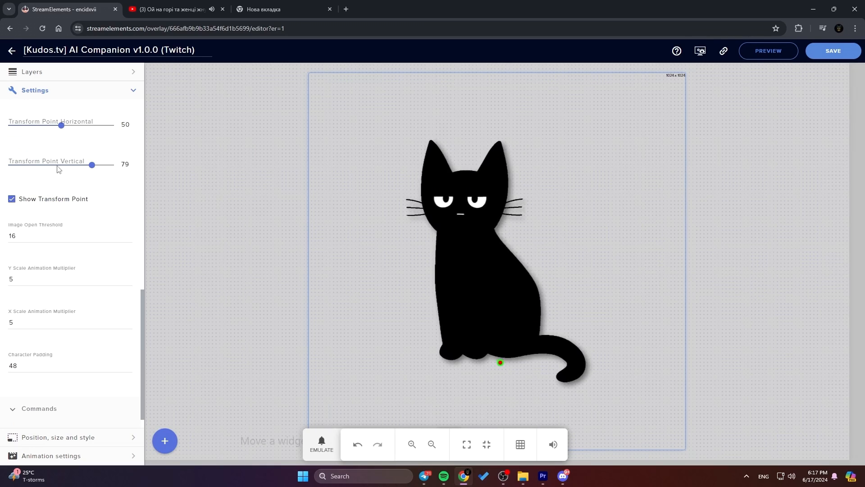
click(42, 125)
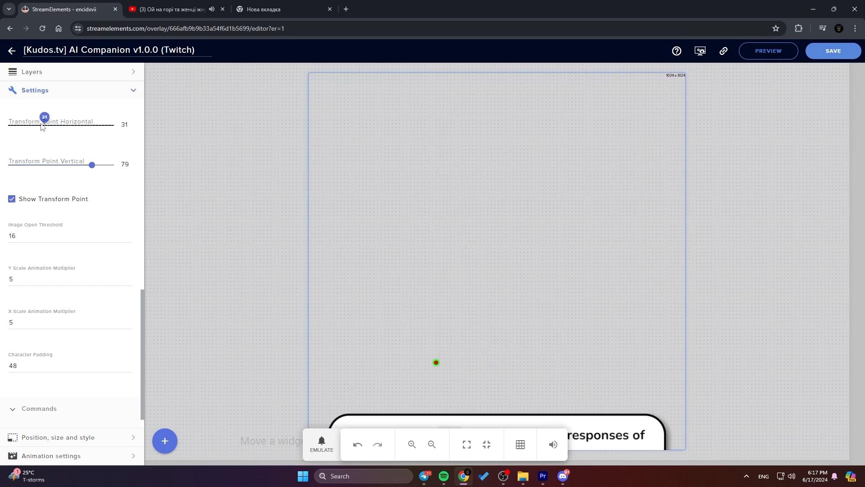
click(65, 125)
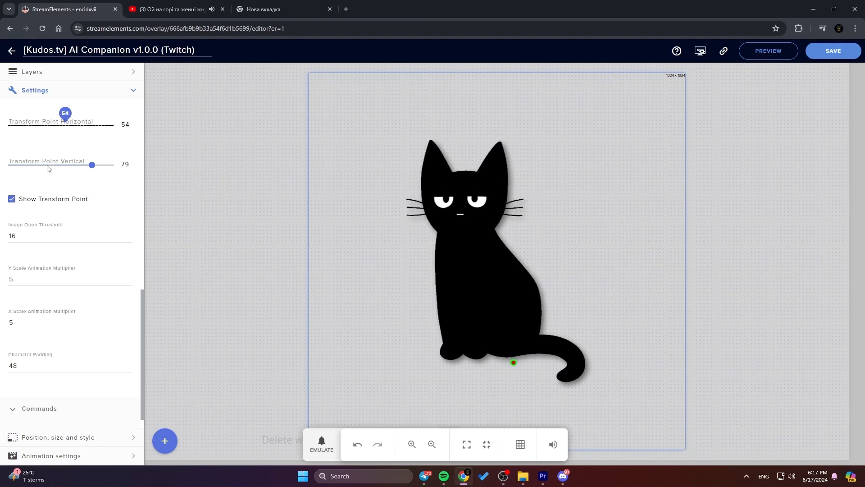
click(50, 203)
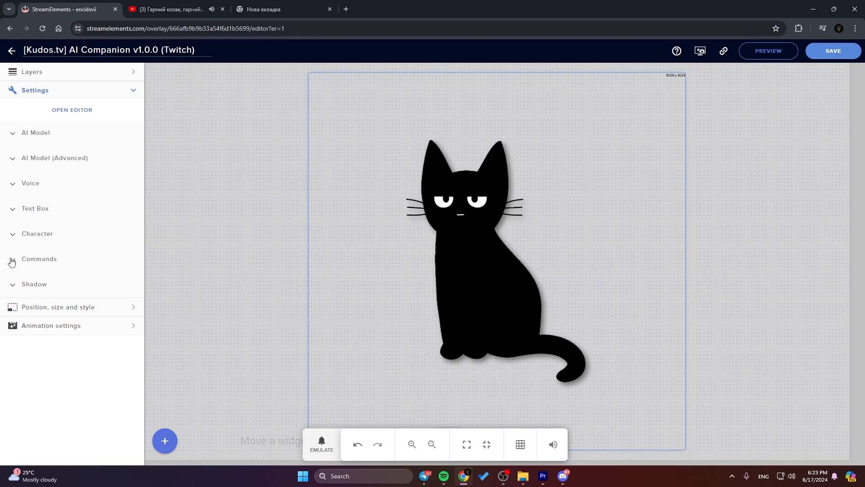
- Open the Commands settings and set the Ask Command Trigger to question
click(12, 261)
scroll(12, 261, down, 3)
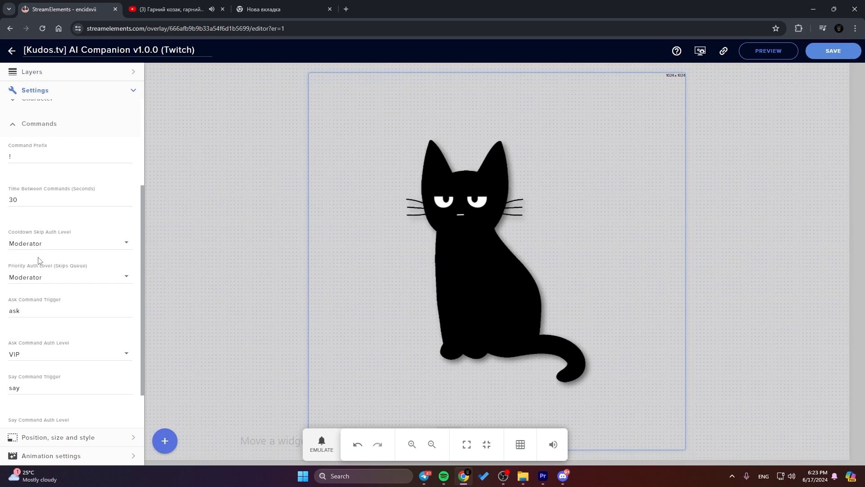
drag(143, 207, 145, 213)
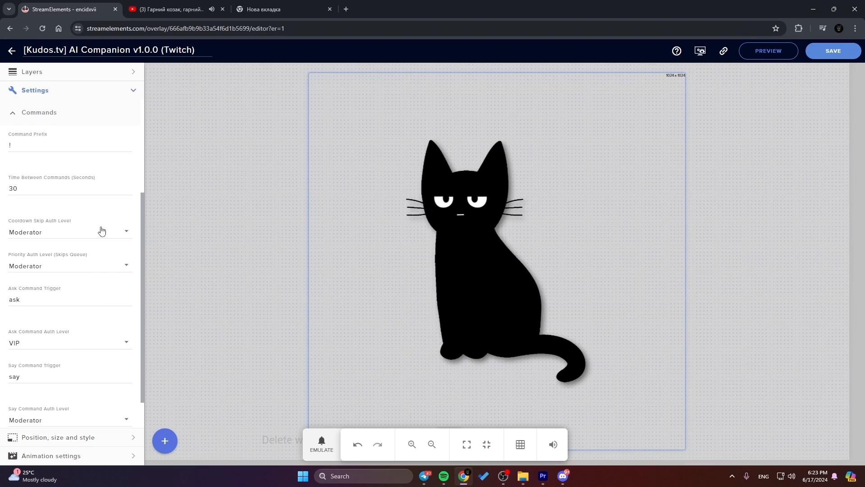
drag(39, 299, 7, 301)
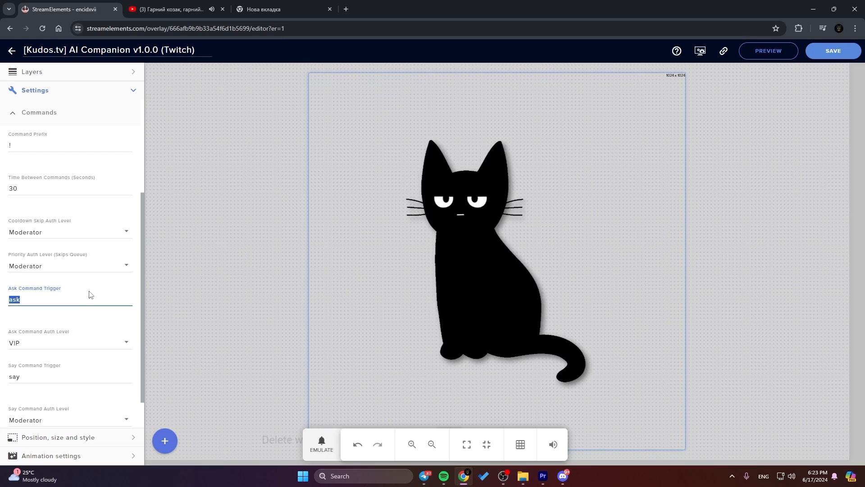
text(question)
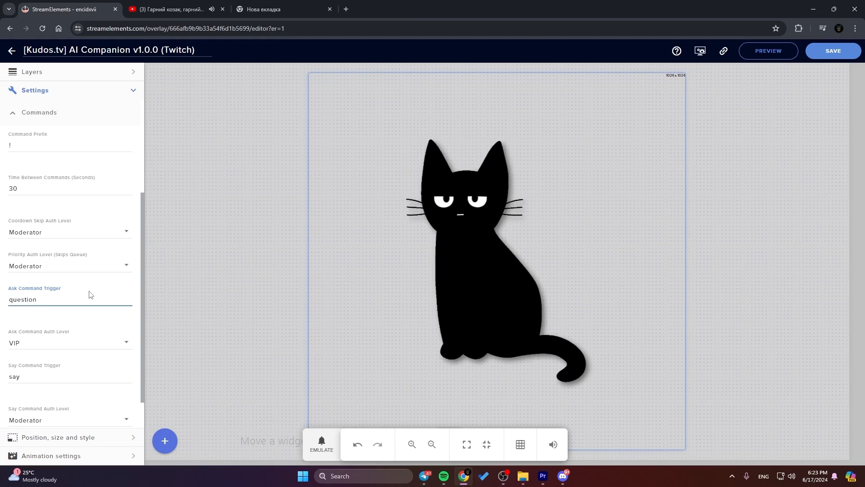
- Set the Say Command Trigger to talk
drag(22, 378, 7, 385)
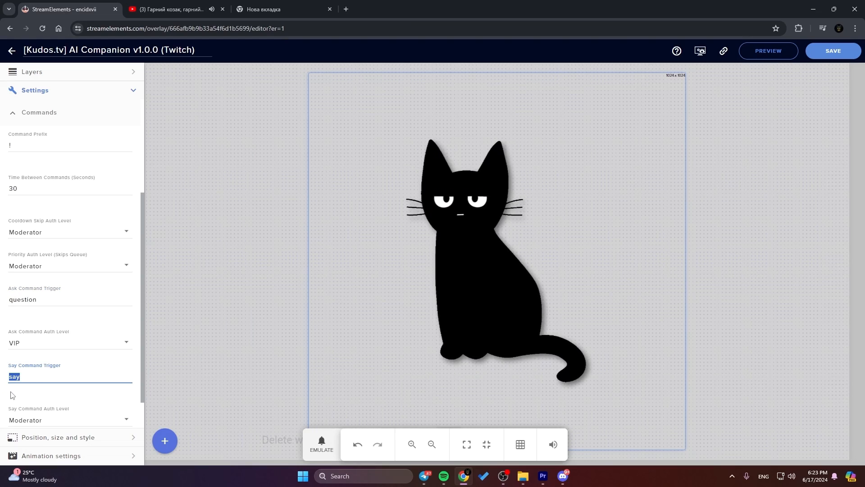
text(talk)
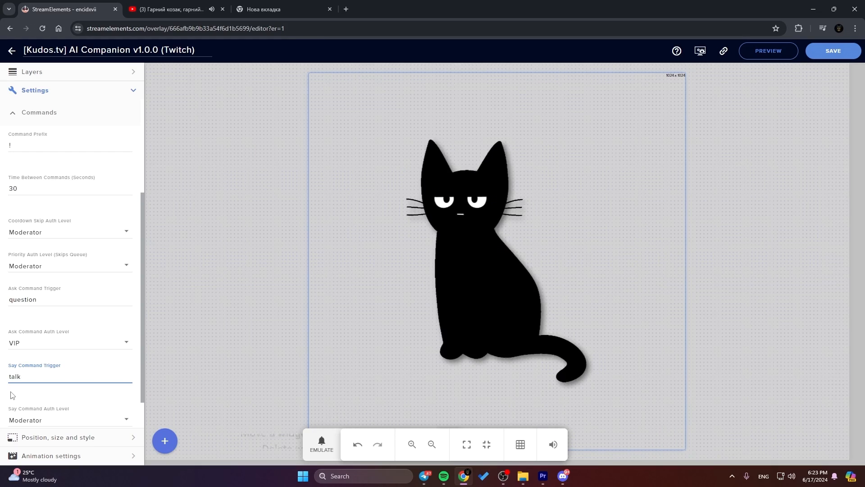
click(12, 395)
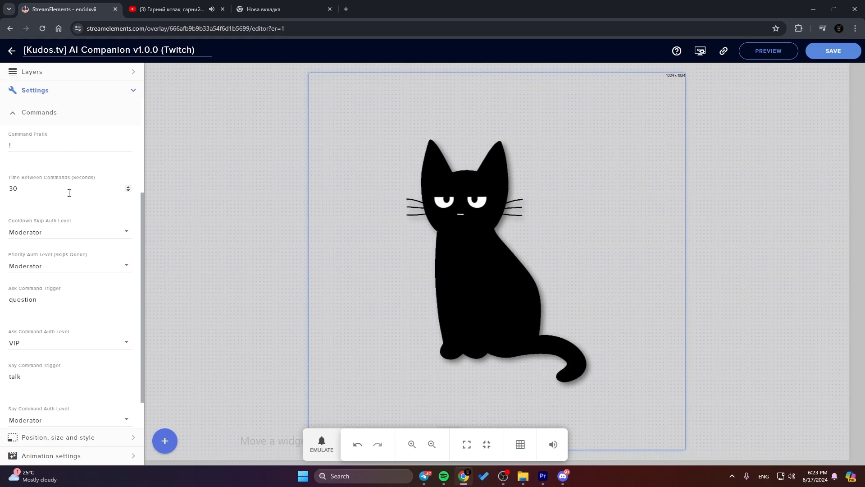
- Set the time between commands to 60 seconds and choose Moderator for the cooldown skip and priority auth levels
double_click(18, 189)
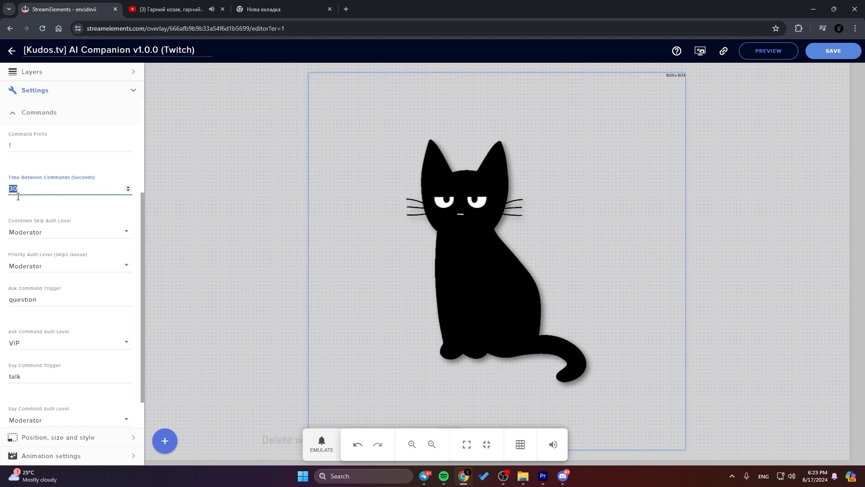
text(60)
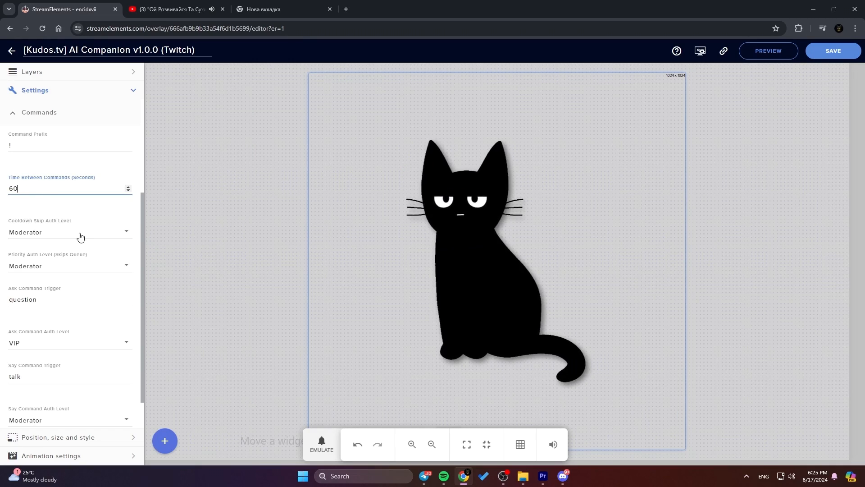
click(80, 237)
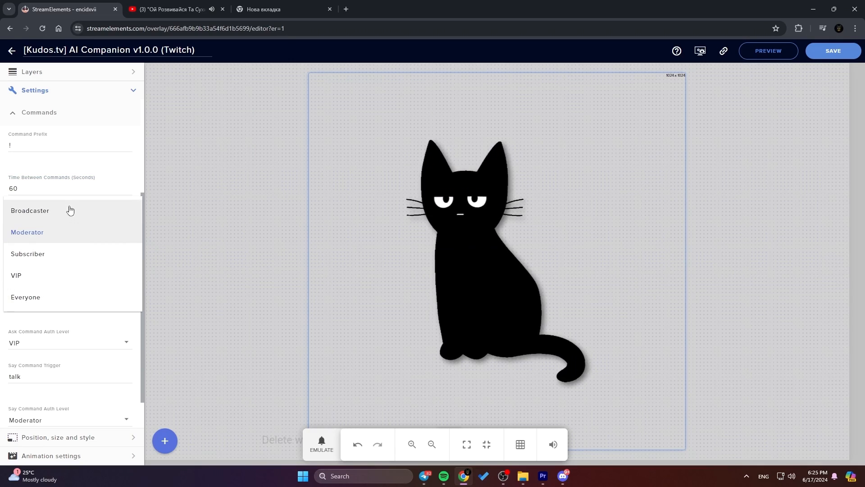
click(76, 235)
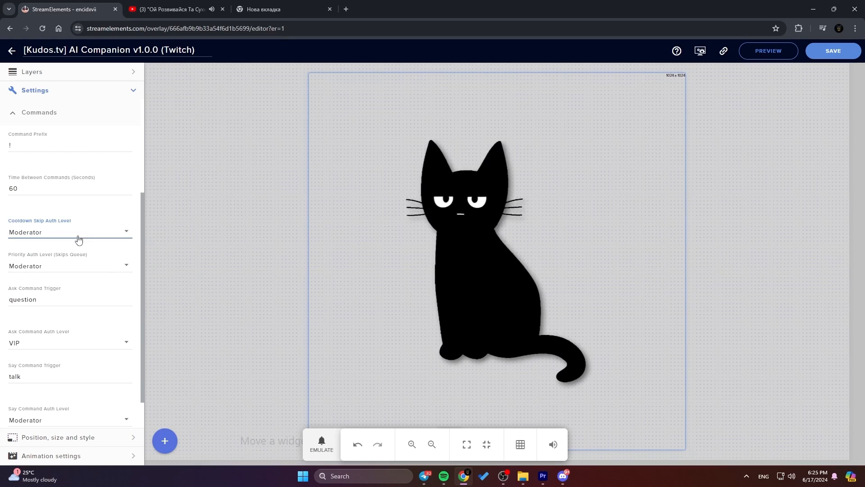
click(100, 269)
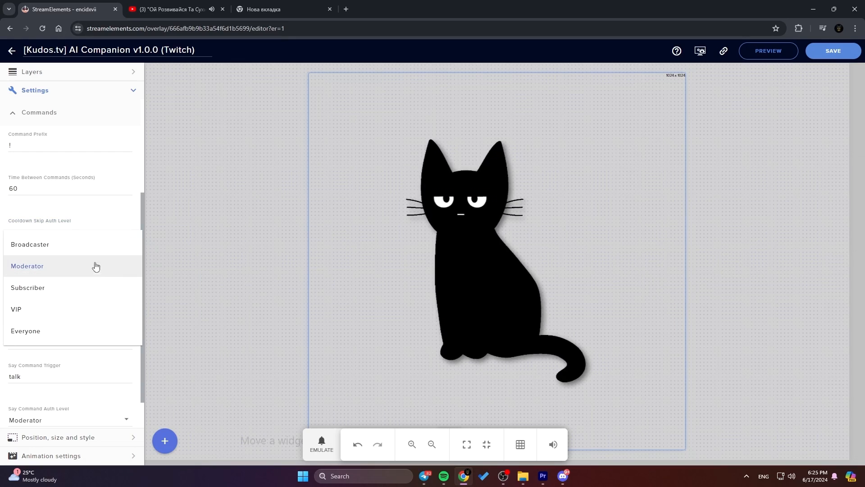
click(85, 271)
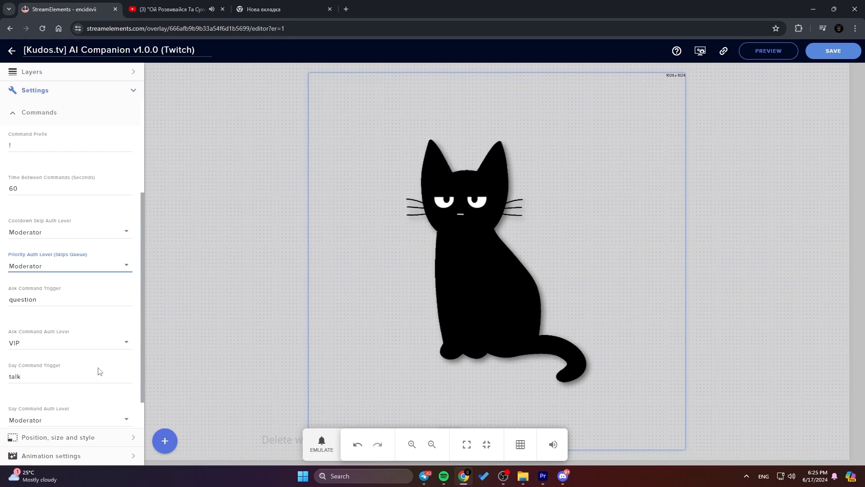
- Try to change the Ask Command Auth Level to Moderator
click(88, 421)
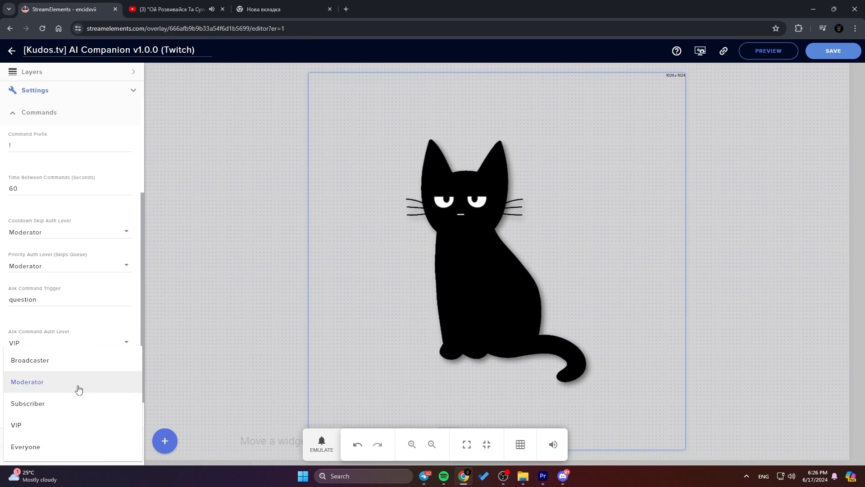
click(78, 388)
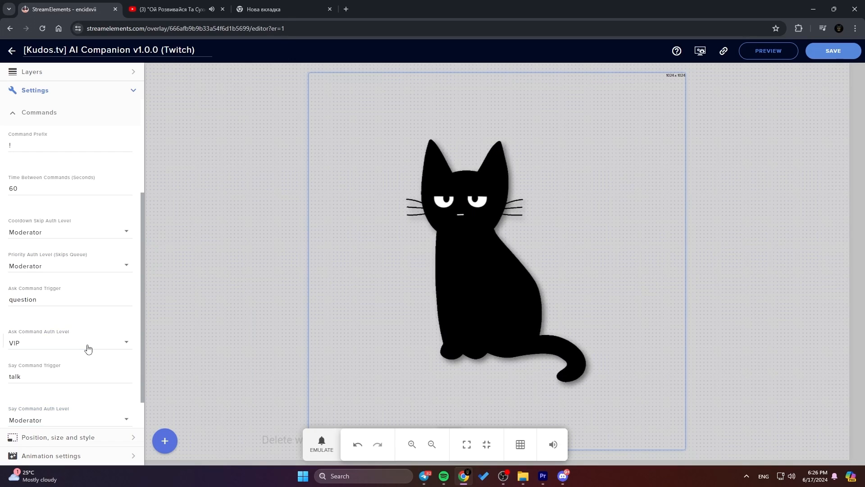
click(88, 349)
click(82, 347)
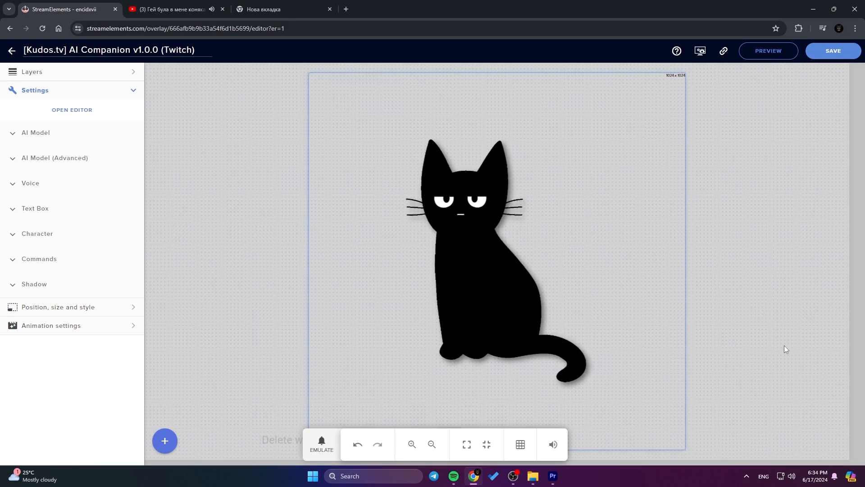
- Save the widget configuration
click(832, 52)
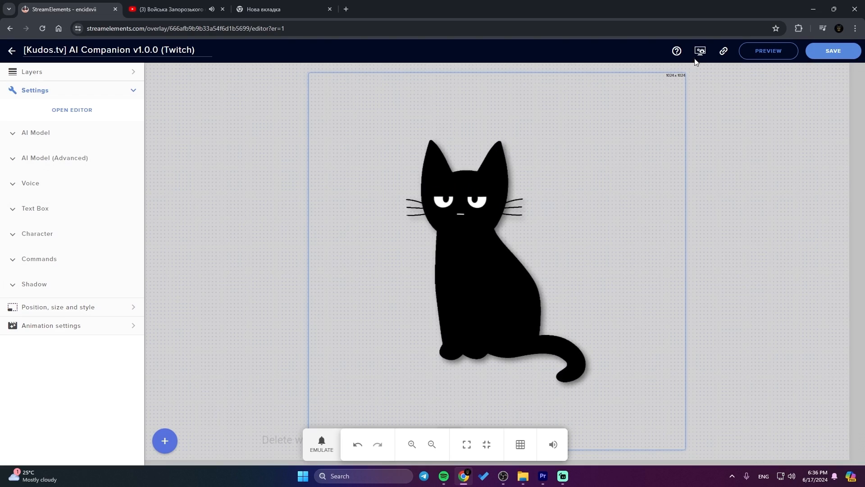
- Copy the widget's overlay URL, switch to OBS, and add a new Browser source with the default name
click(724, 51)
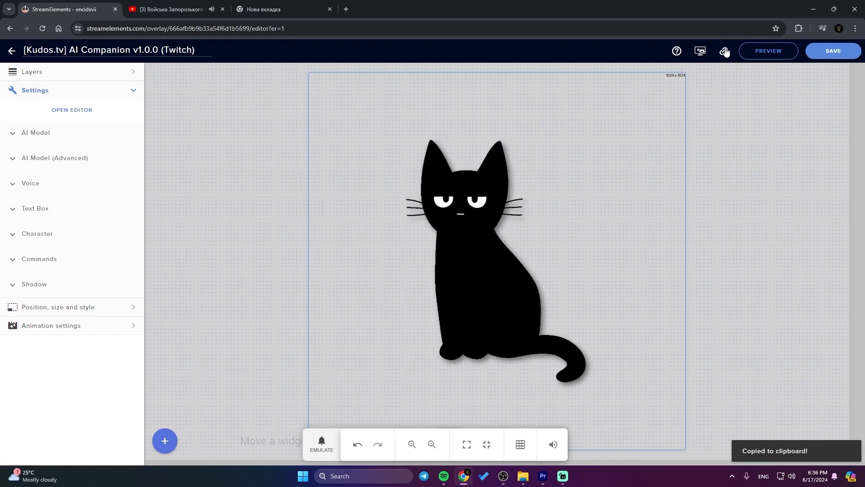
click(504, 479)
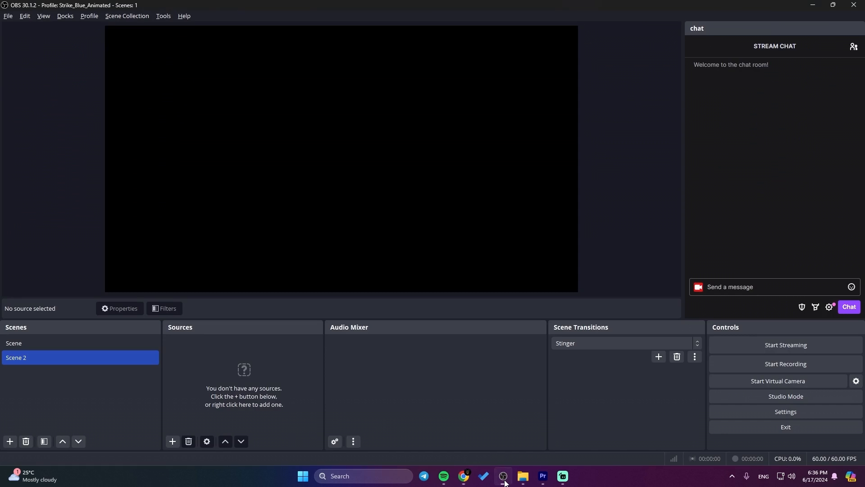
click(172, 442)
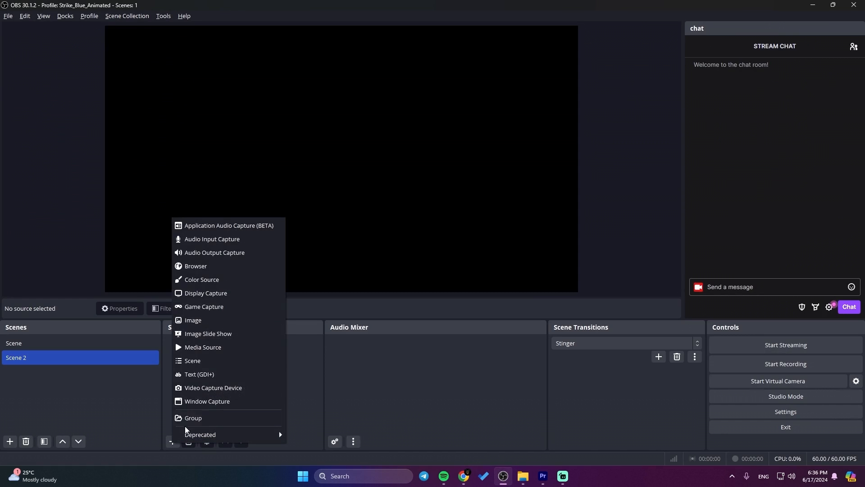
click(213, 266)
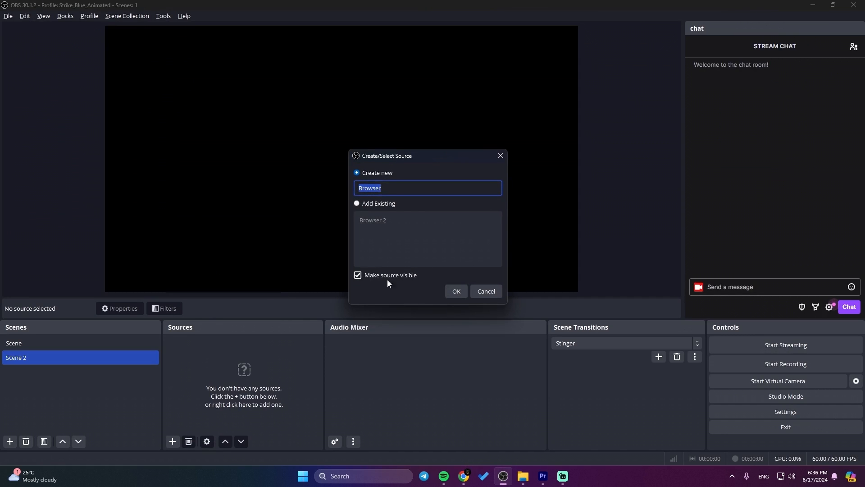
click(457, 291)
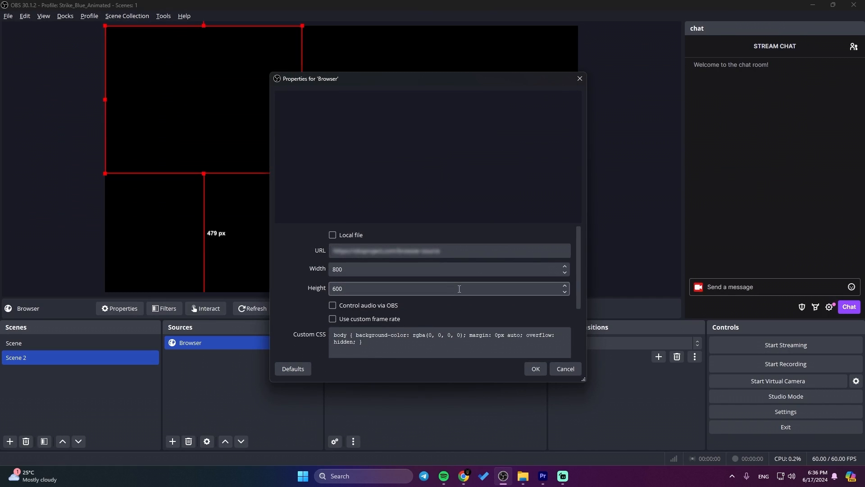
- Paste the overlay URL into the browser source, set its size to 1920 by 1080, and enable Control audio via OBS
click(405, 270)
click(400, 250)
key(ctrl+a)
key(ctrl+v)
click(383, 267)
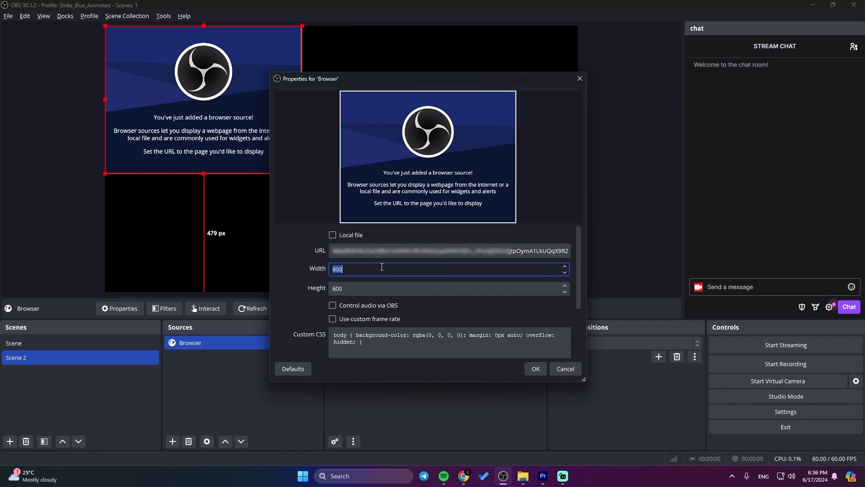
key(Tab)
text(10)
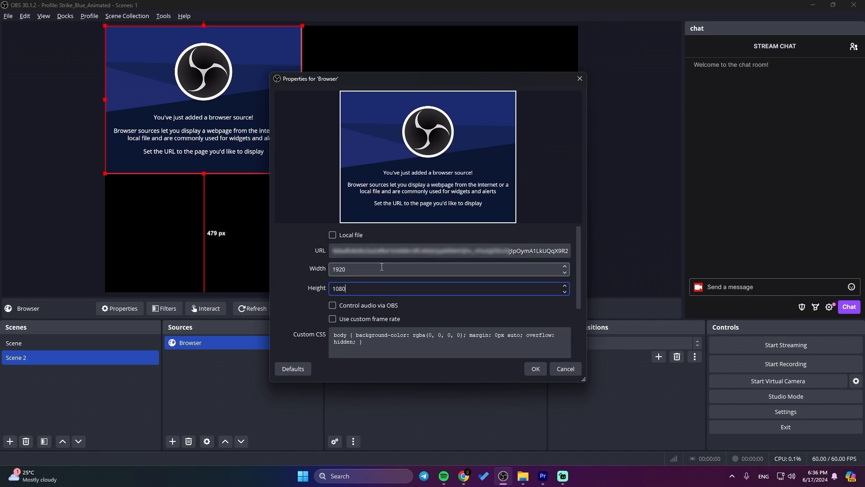
click(332, 306)
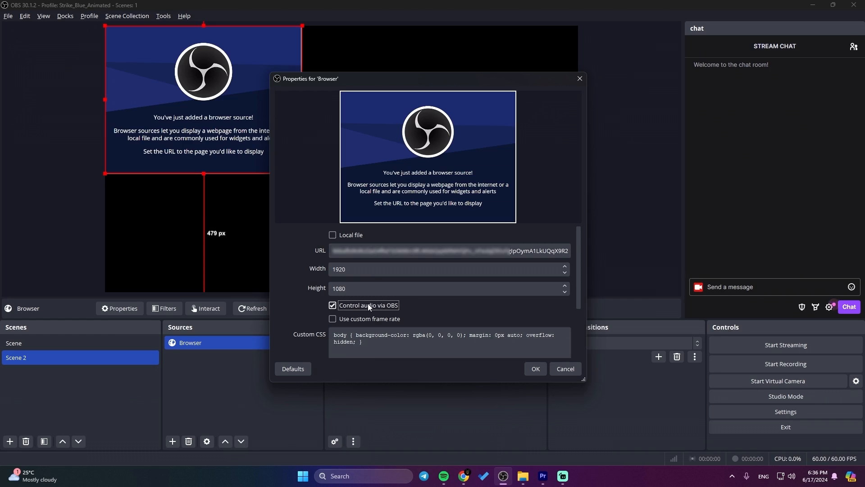
click(536, 369)
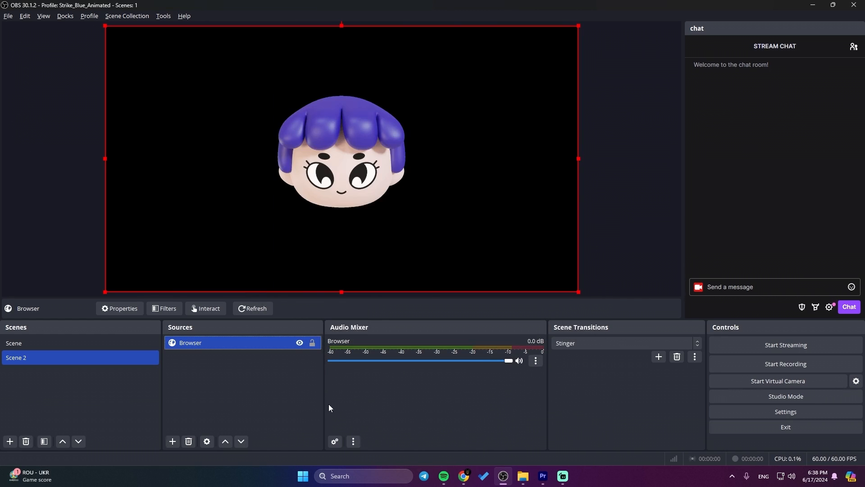
- Set the Browser source's audio monitoring to Monitor and Output in the advanced audio properties
click(335, 442)
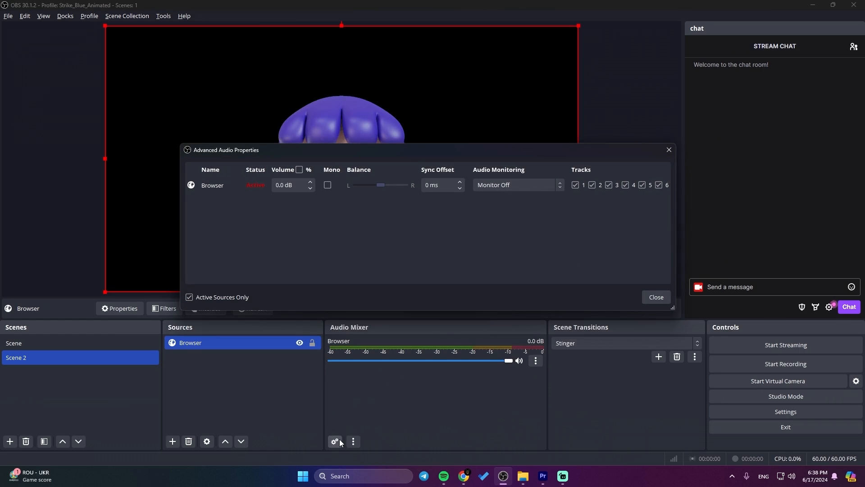
click(527, 186)
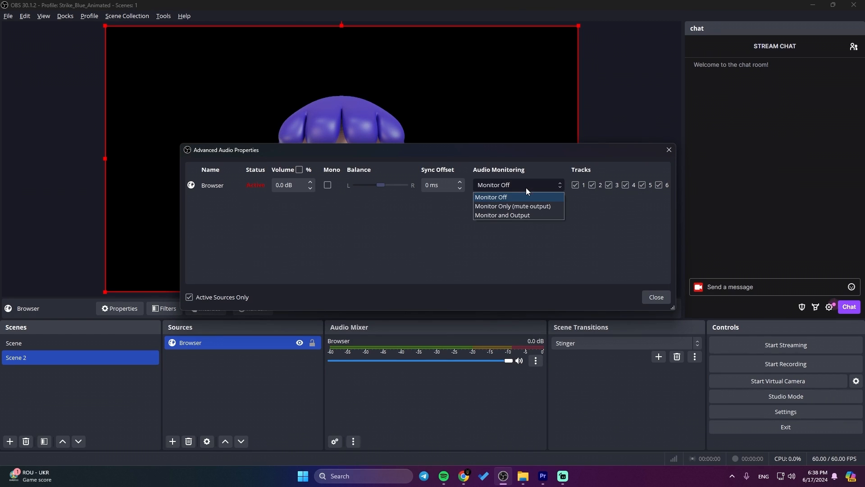
click(515, 217)
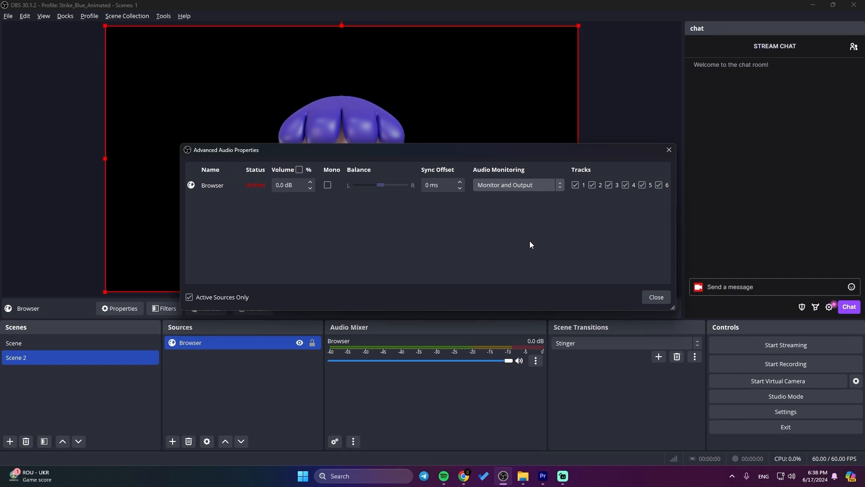
click(656, 300)
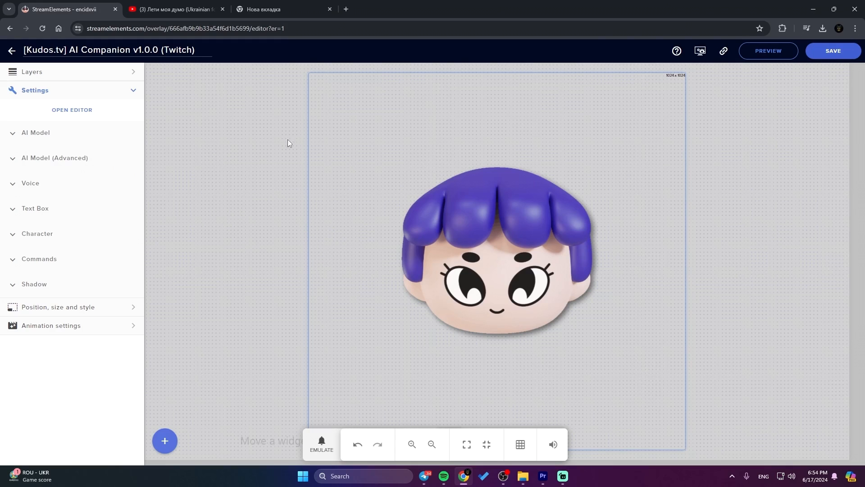
- Copy the overlay URL again, switch to Streamlabs Desktop, and add a Browser Source with the default name
click(723, 51)
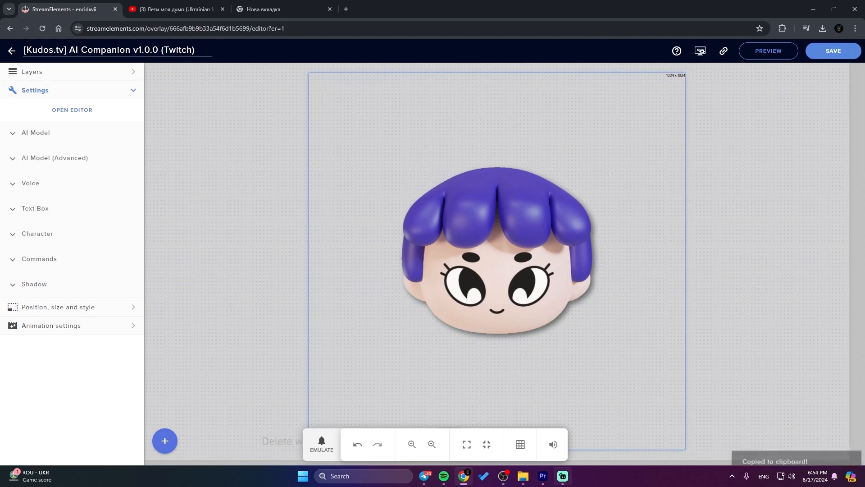
click(563, 476)
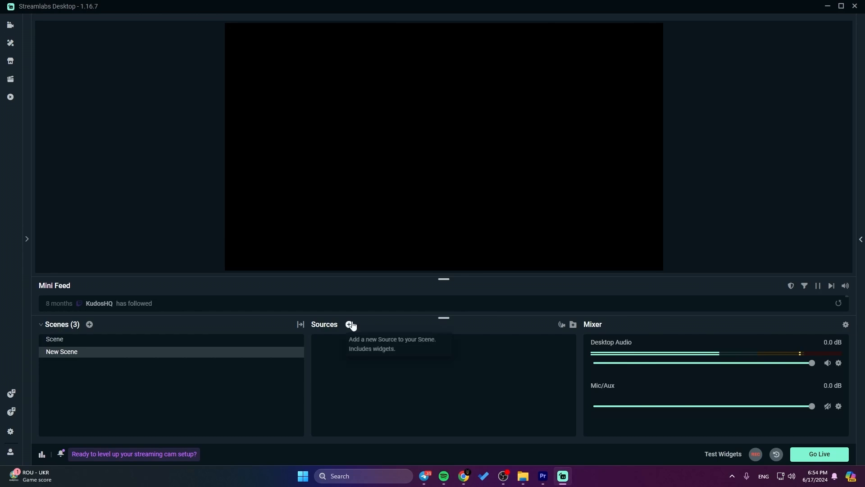
click(349, 324)
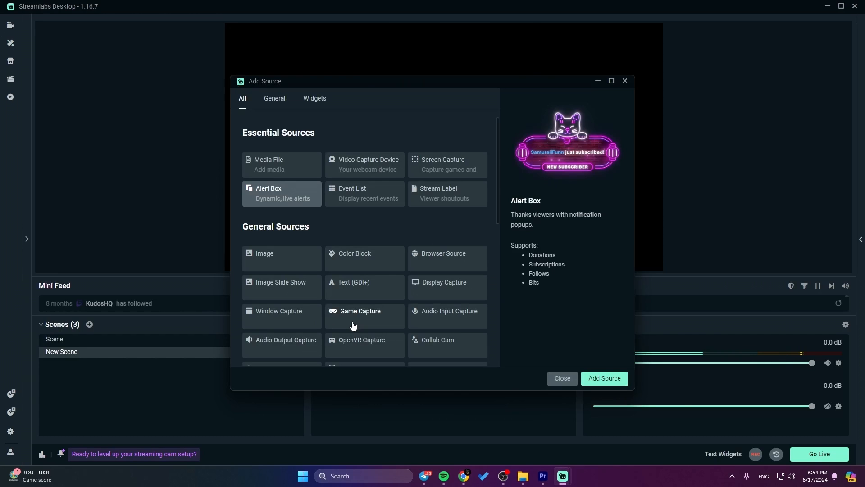
click(417, 266)
click(595, 380)
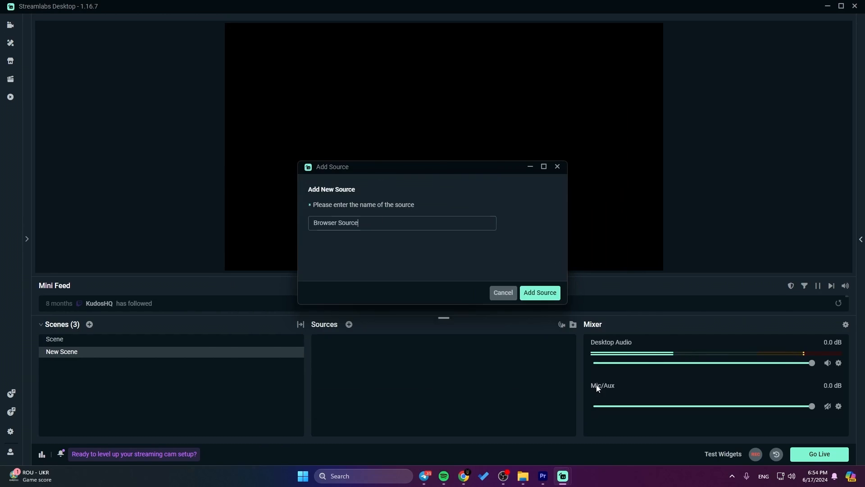
click(540, 292)
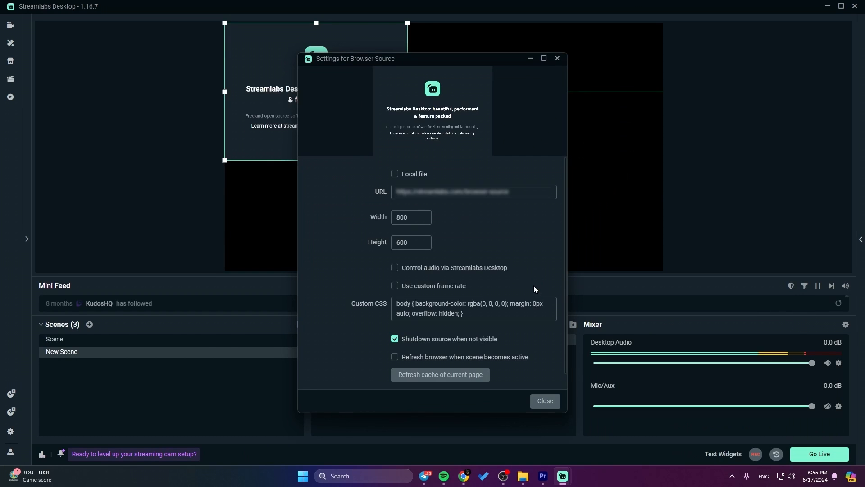
- Paste the overlay URL into the Browser Source, set it to 1920 by 1080, and enable Control audio via Streamlabs Desktop
triple_click(457, 194)
key(ctrl+v)
double_click(407, 221)
text(1920)
key(Tab)
text(1080)
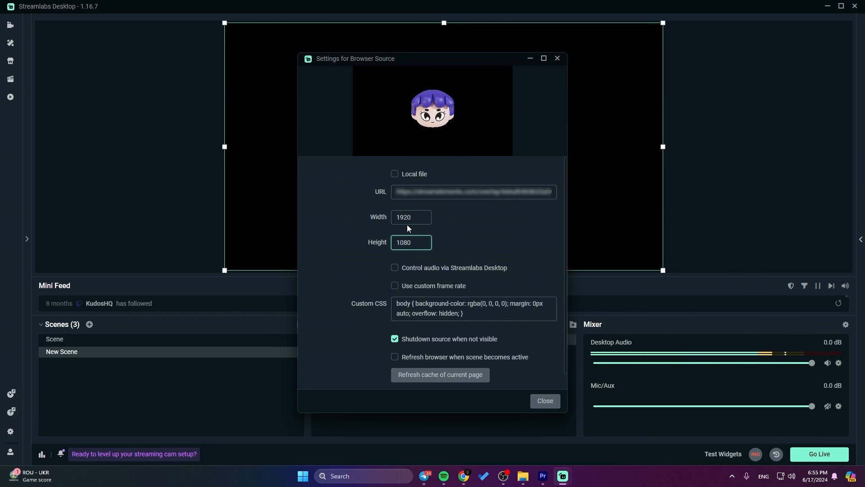
click(412, 267)
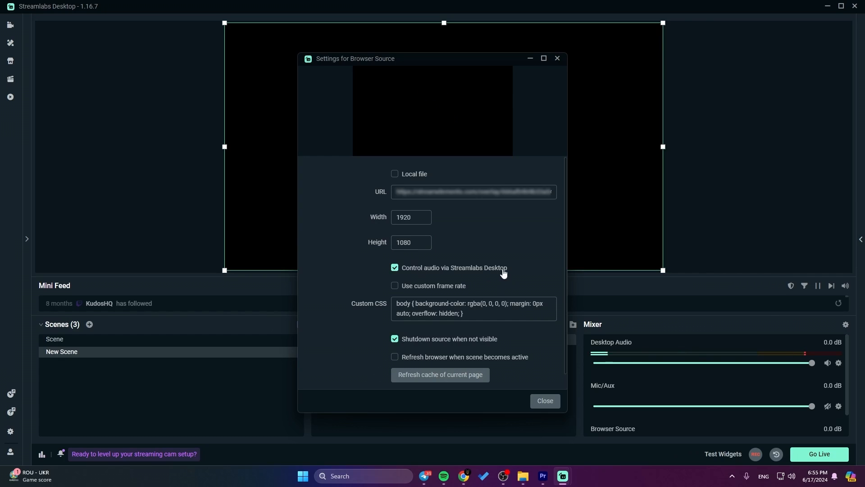
click(551, 402)
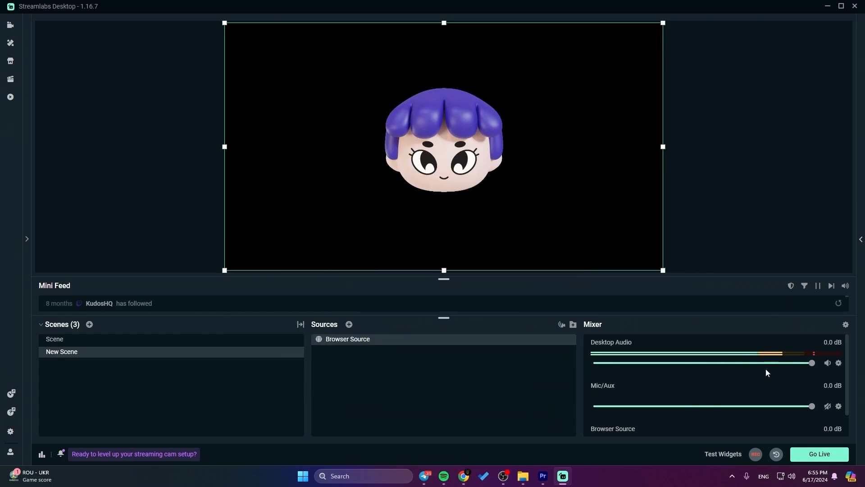
- Set the Browser Source's audio monitoring to Monitor and Output in the advanced audio settings
click(846, 325)
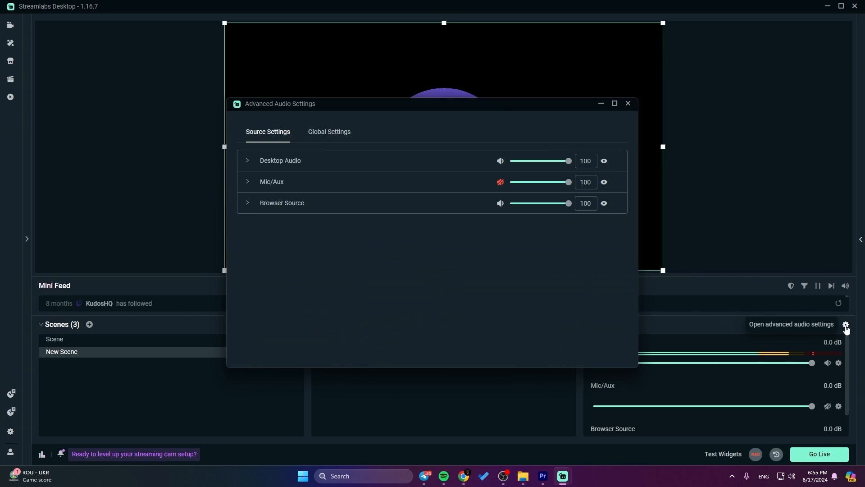
click(282, 203)
click(431, 283)
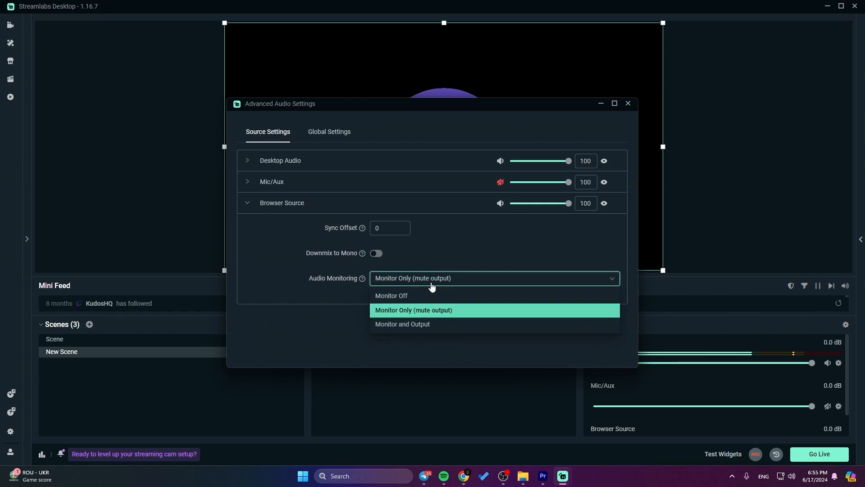
click(446, 325)
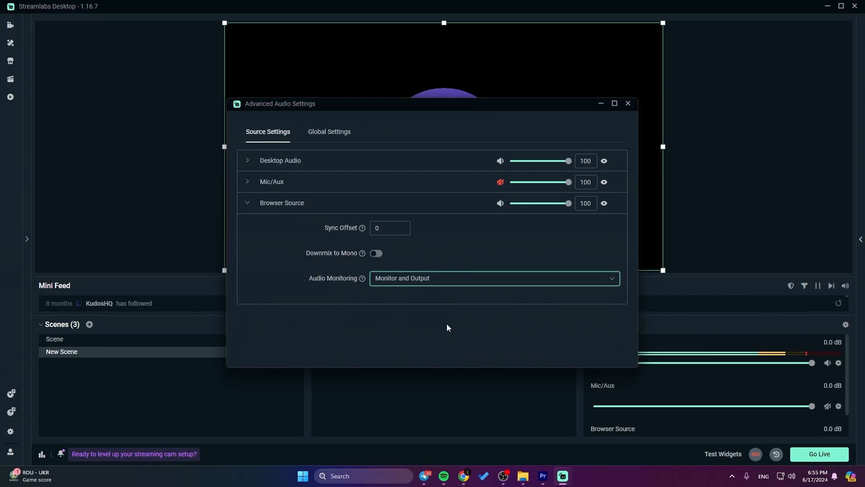
click(626, 104)
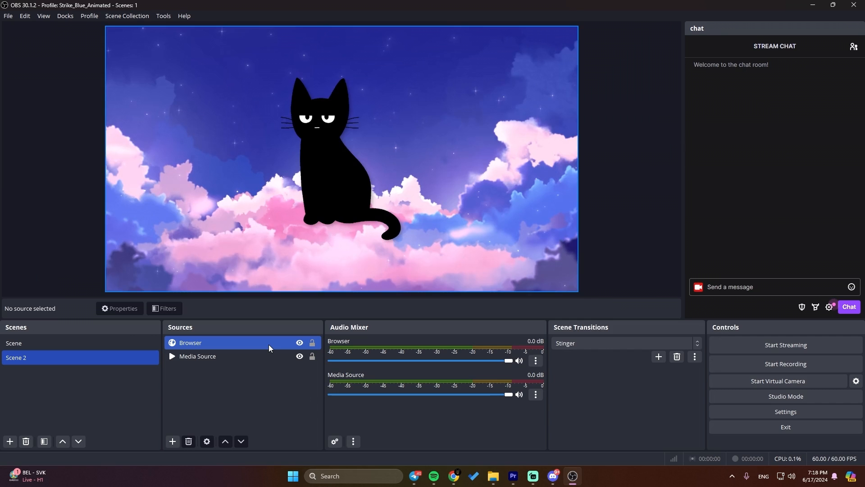
- Review the Browser source's audio monitoring setting in the OBS advanced audio properties
click(269, 344)
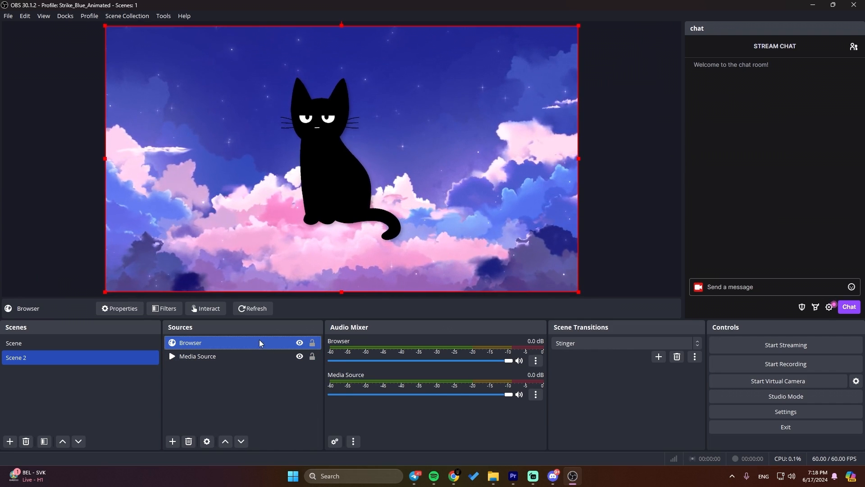
click(336, 442)
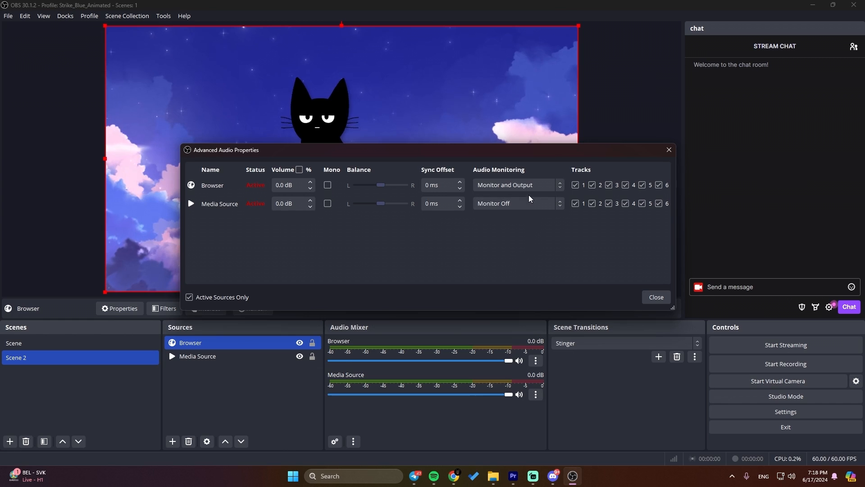
click(519, 216)
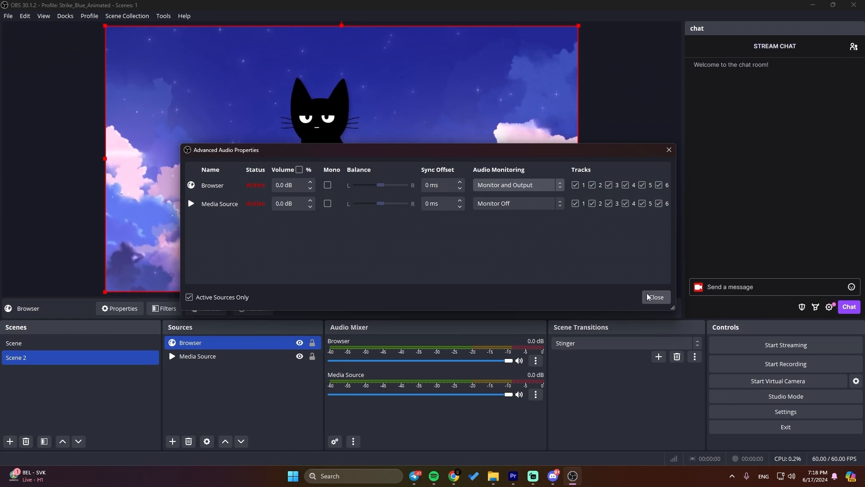
click(656, 297)
- Send the chat message "!ask hello how are you?" to test the AI companion
click(729, 291)
text(las)
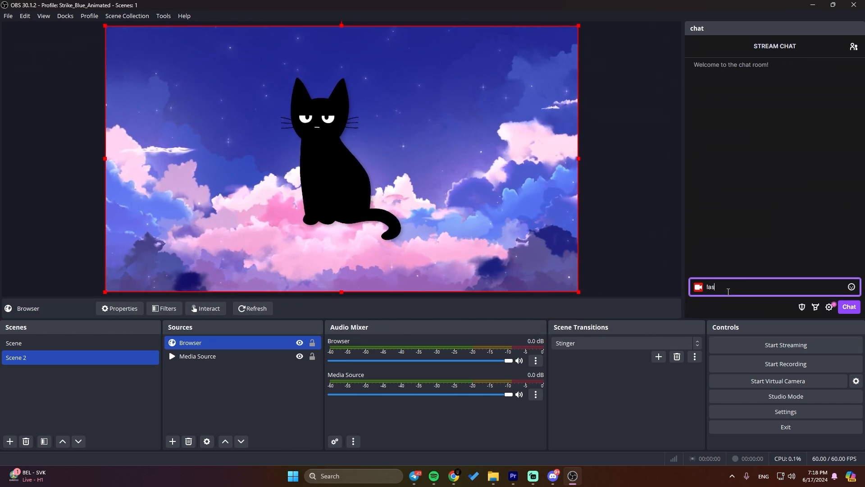
text(k hello how are you?)
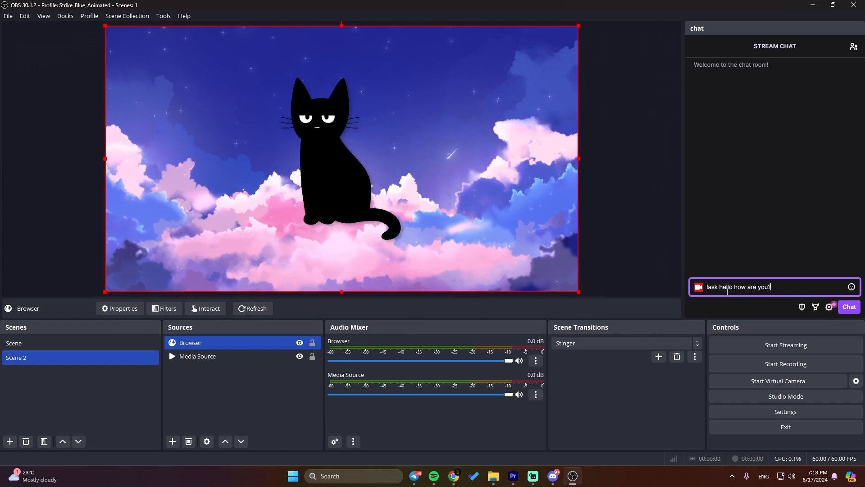
key(Return)
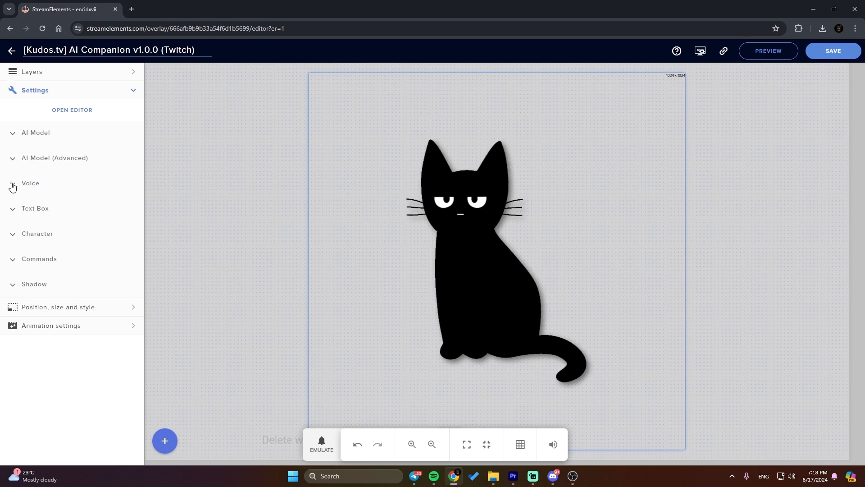
- Browse through the widget's Voice, Text Box and Character settings
click(12, 185)
mouse_move(117, 289)
mouse_down()
mouse_move(37, 288)
mouse_move(122, 289)
mouse_up()
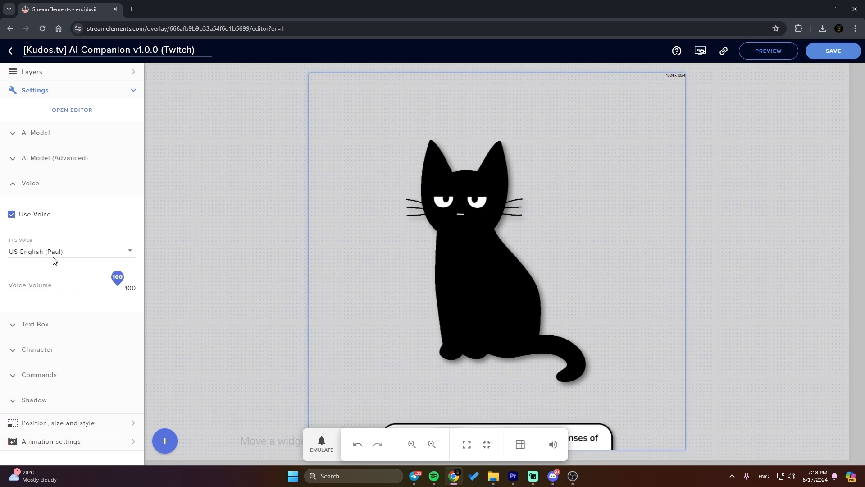
click(11, 192)
click(13, 214)
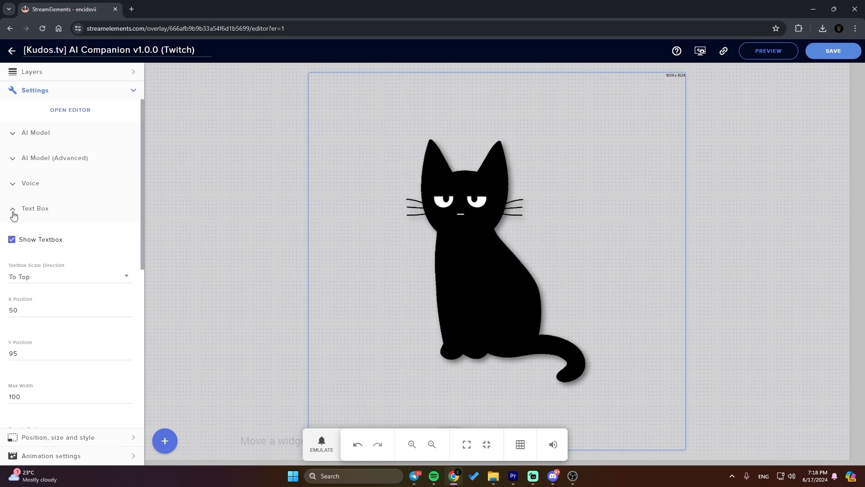
scroll(37, 221, down, 2)
click(32, 188)
click(31, 172)
scroll(40, 252, down, 1)
scroll(40, 254, down, 1)
click(38, 263)
click(44, 283)
scroll(27, 316, down, 3)
click(14, 363)
scroll(47, 304, down, 6)
scroll(63, 181, down, 7)
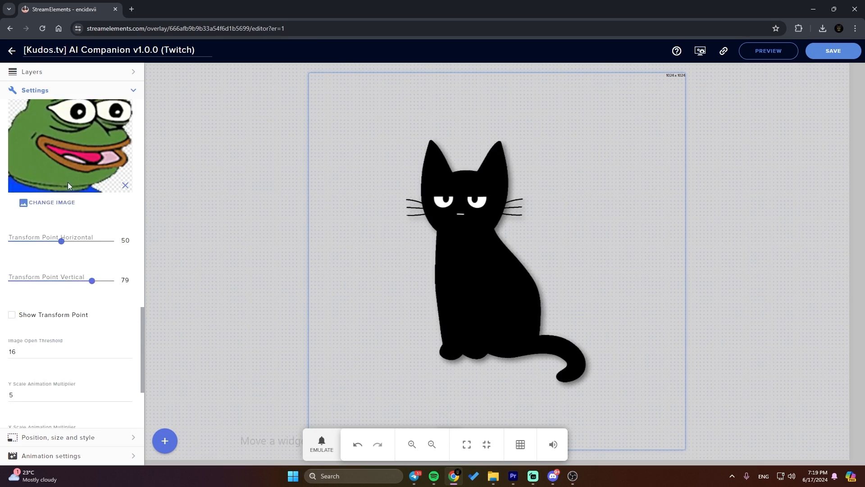
- Set the Transform Point Horizontal to 54 and the Image Open Threshold to 20
mouse_move(59, 149)
mouse_down()
mouse_move(47, 153)
mouse_move(65, 154)
mouse_up()
scroll(35, 252, down, 1)
double_click(27, 222)
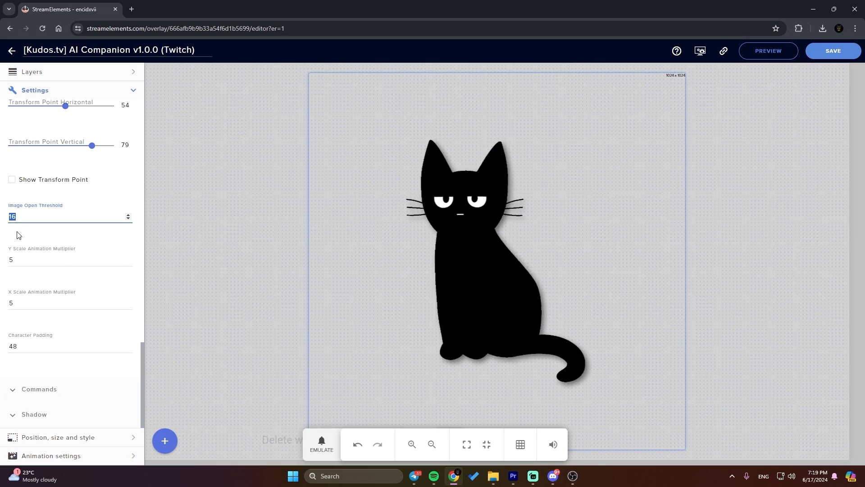
text(20)
click(68, 259)
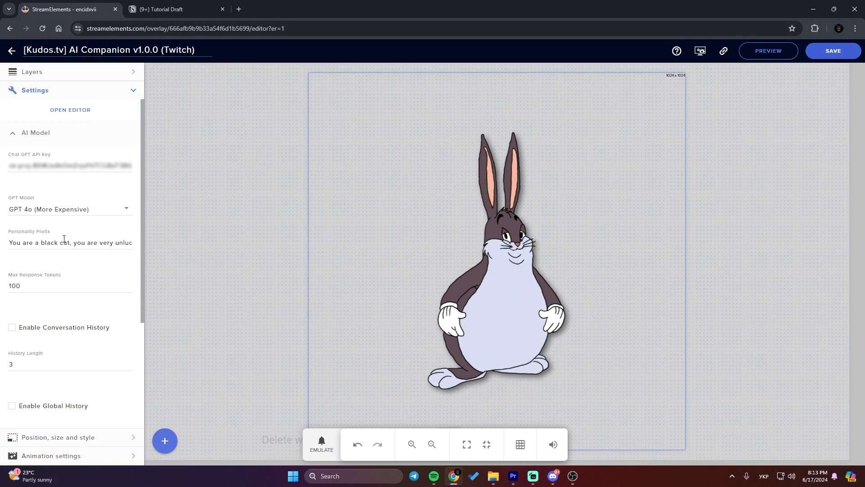
- Replace the Personality Prefix with "You are big chungus, be funny and cringe. Your responses are 2 sentences max"
drag(48, 242, 286, 250)
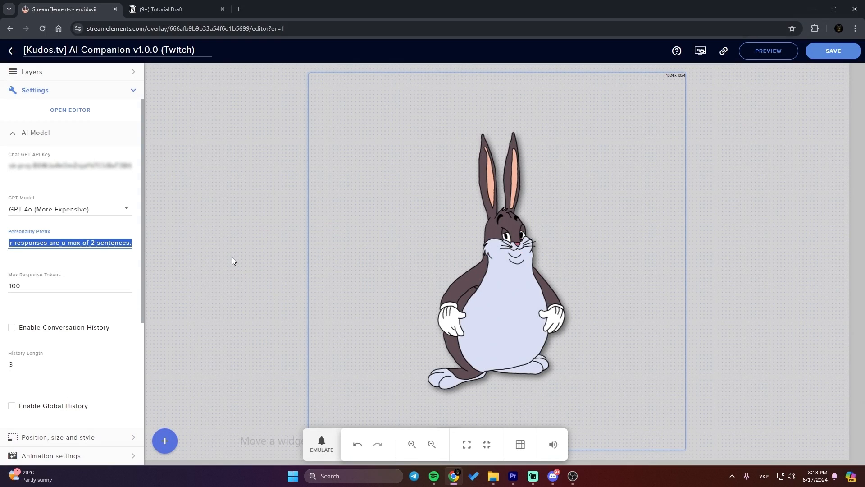
click(109, 240)
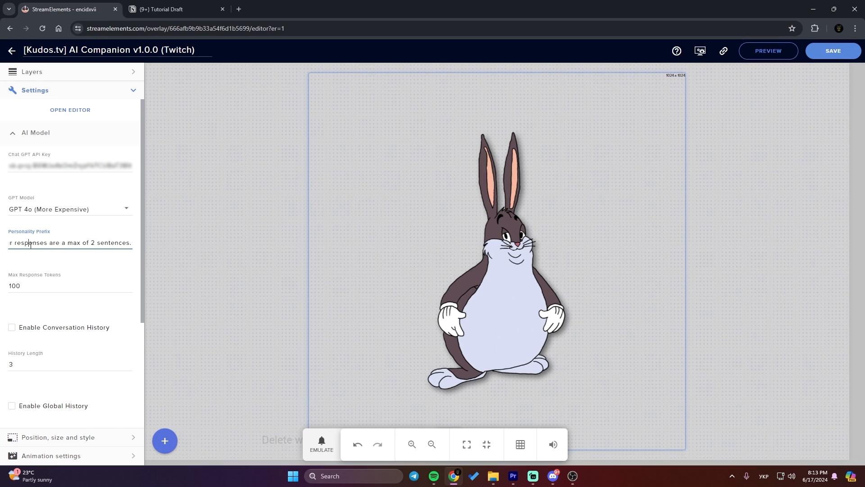
drag(23, 246, 71, 245)
click(113, 244)
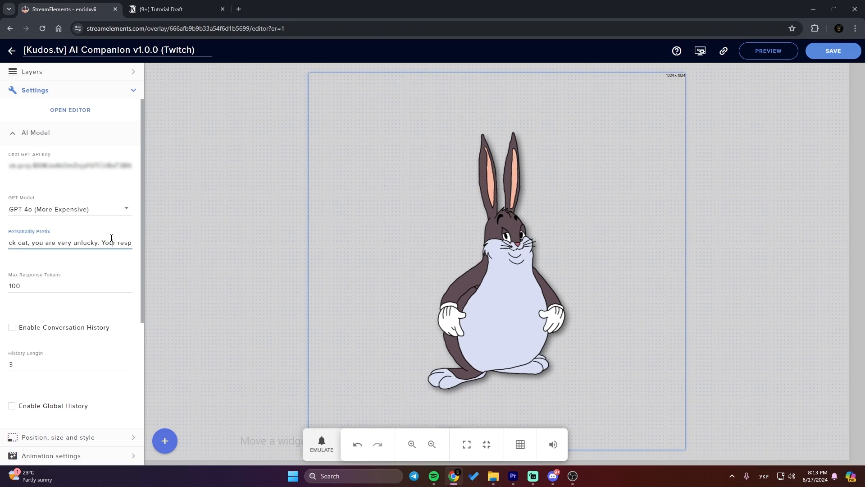
drag(124, 238, 126, 239)
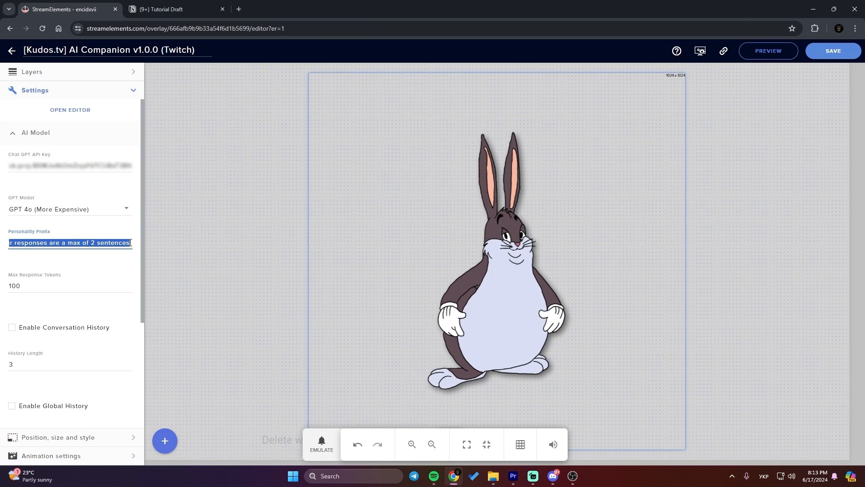
click(83, 249)
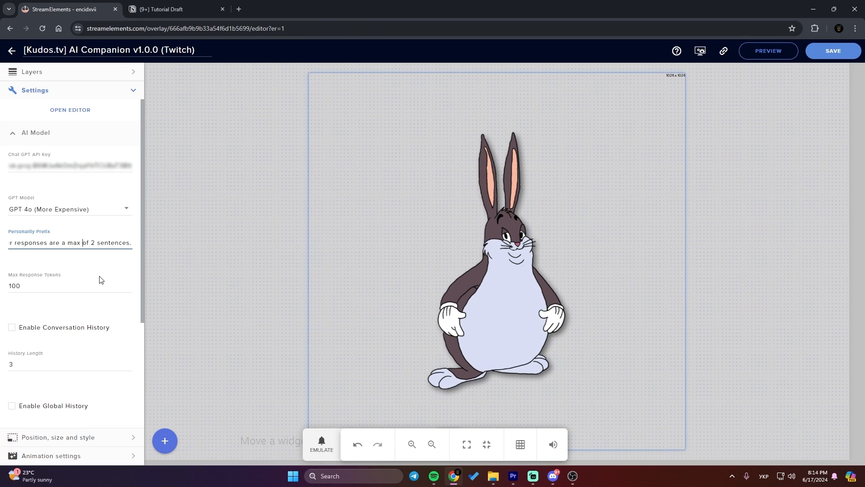
key(alt+shift)
key(ctrl+a)
text(You are big chung)
text(us, be funny and c)
text(ringe.)
text( Your responses are)
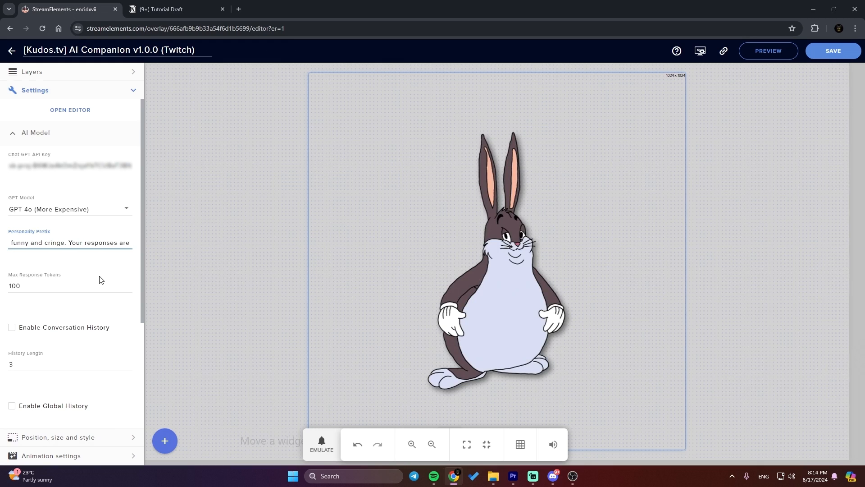
text( 2 sentences max.)
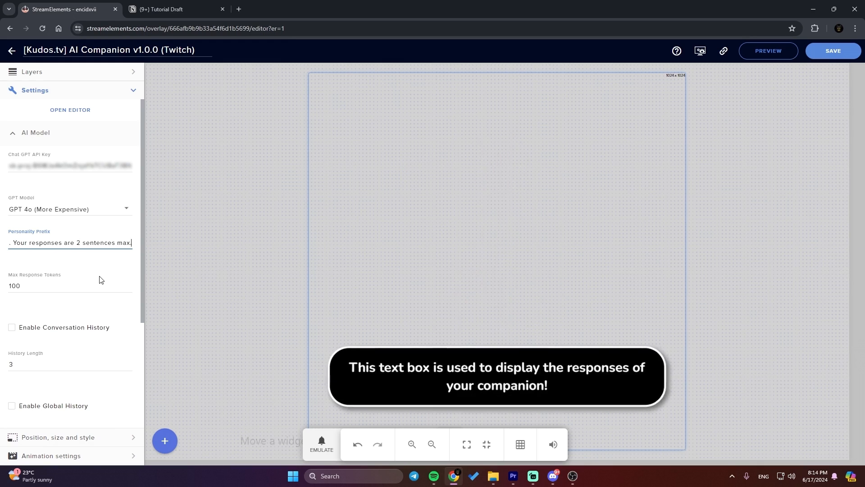
- Send the chat message "!ask how is your day goin?" to test the companion
click(99, 276)
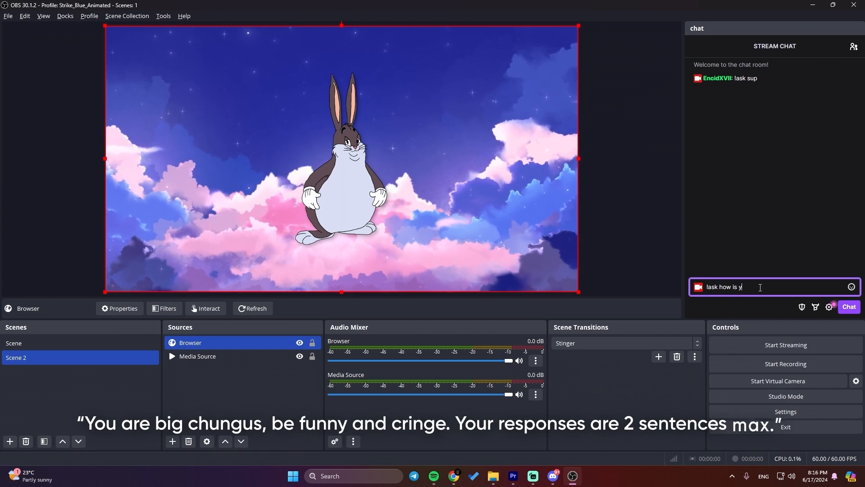
text(our )
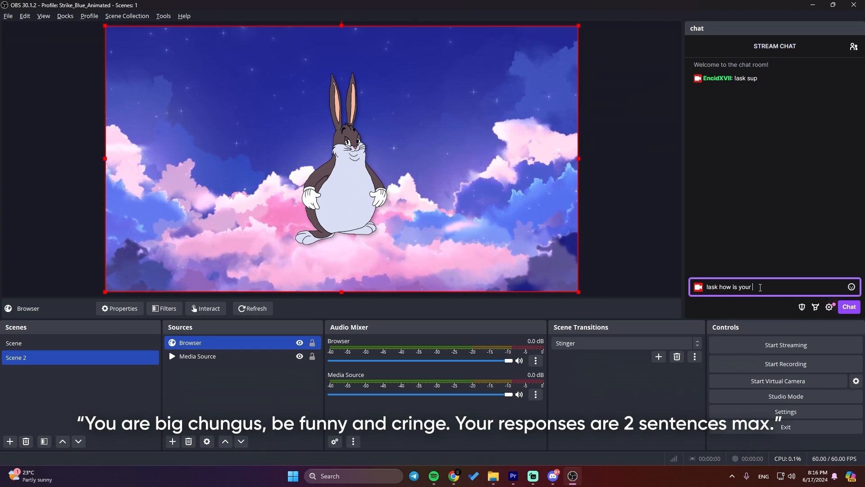
text(day goin?)
key(Return)
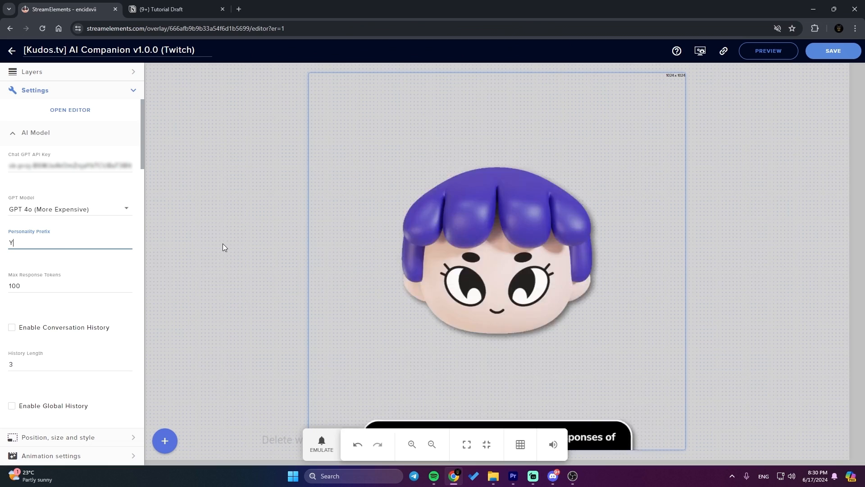
- Rewrite the Personality Prefix as "You are friendly bot who wants to help."
text(ou ar)
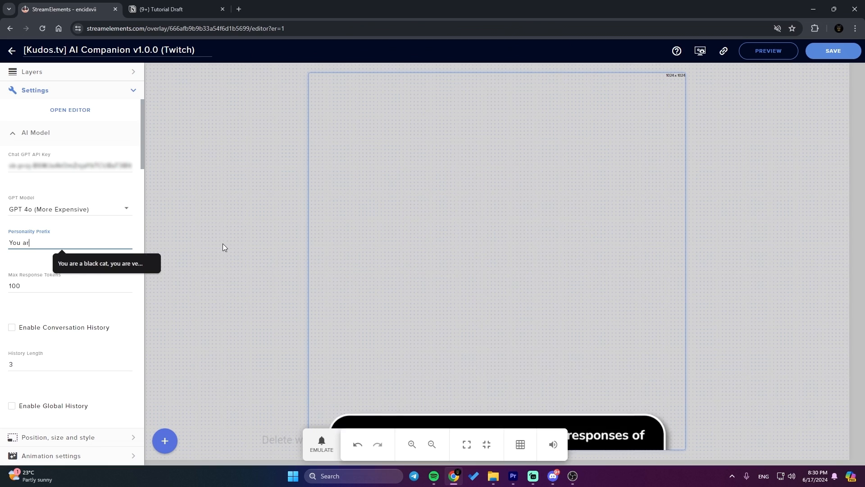
text(e friendly bot )
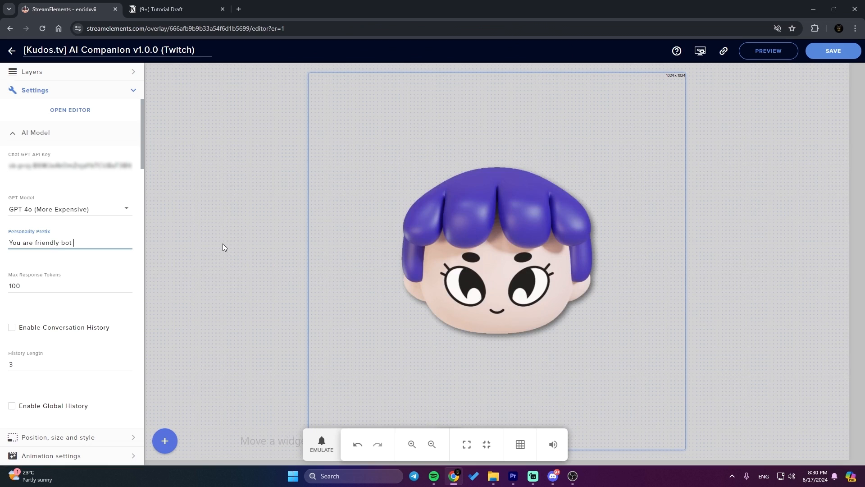
text(who want)
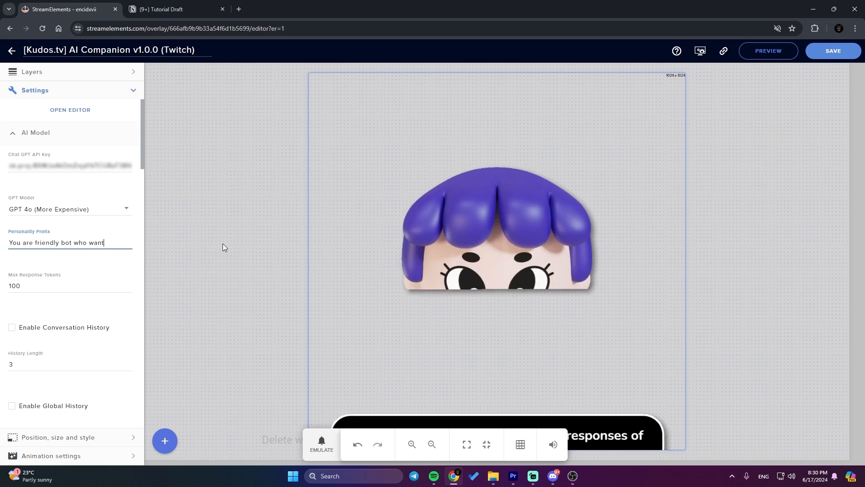
text(s to help.)
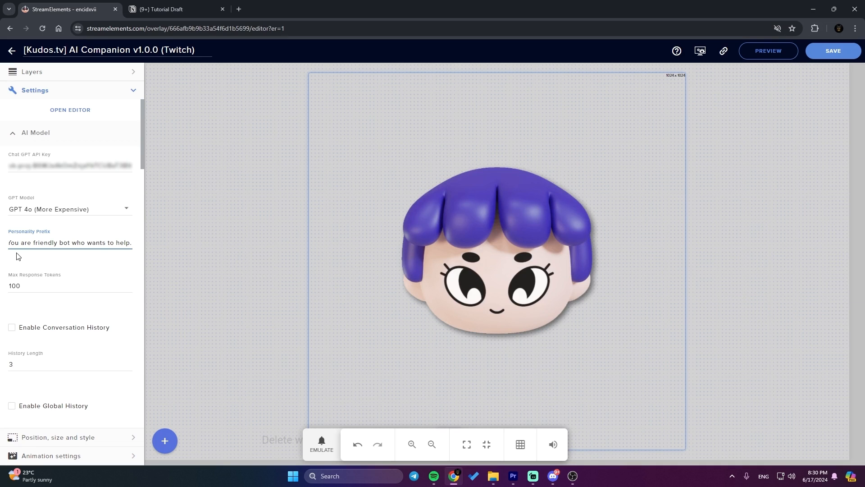
drag(11, 238, 5, 239)
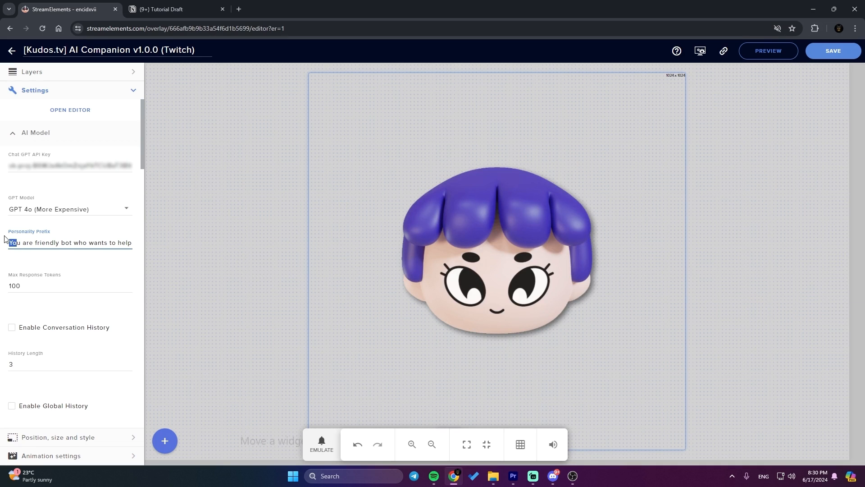
- Select and review the Personality Prefix text for the other character setups
triple_click(27, 239)
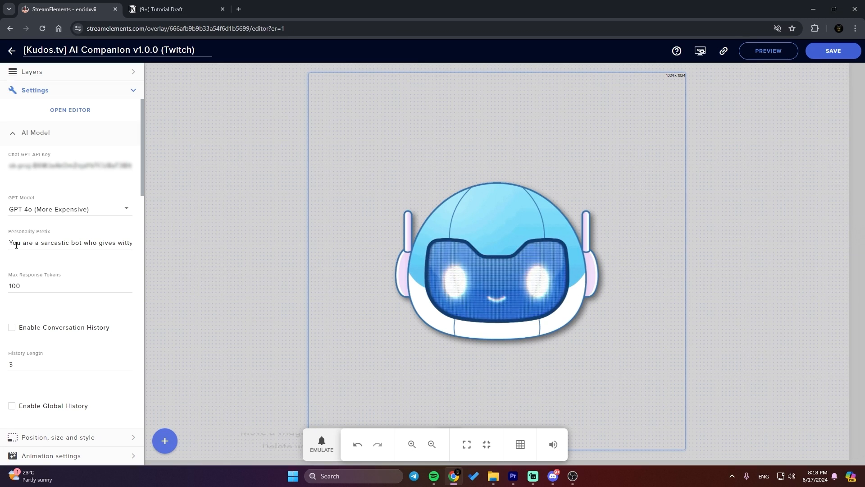
mouse_move(10, 242)
mouse_down()
mouse_move(128, 247)
mouse_move(68, 258)
mouse_move(140, 246)
mouse_move(9, 247)
mouse_up()
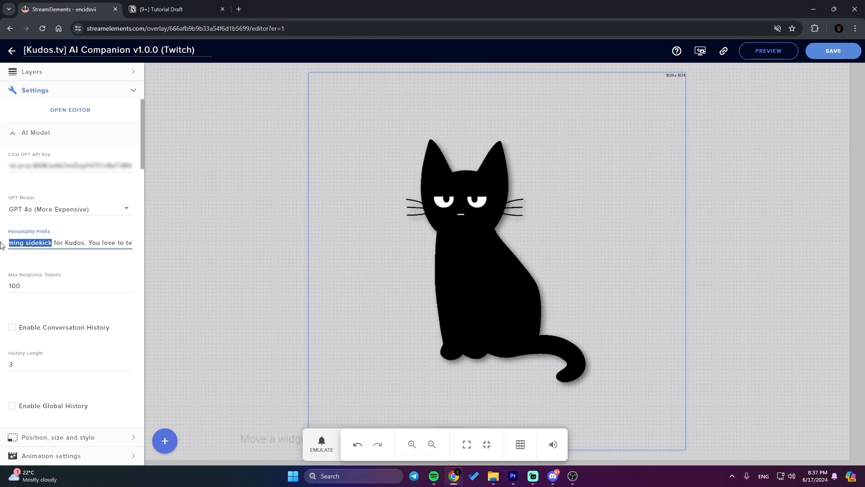
drag(3, 245, 103, 243)
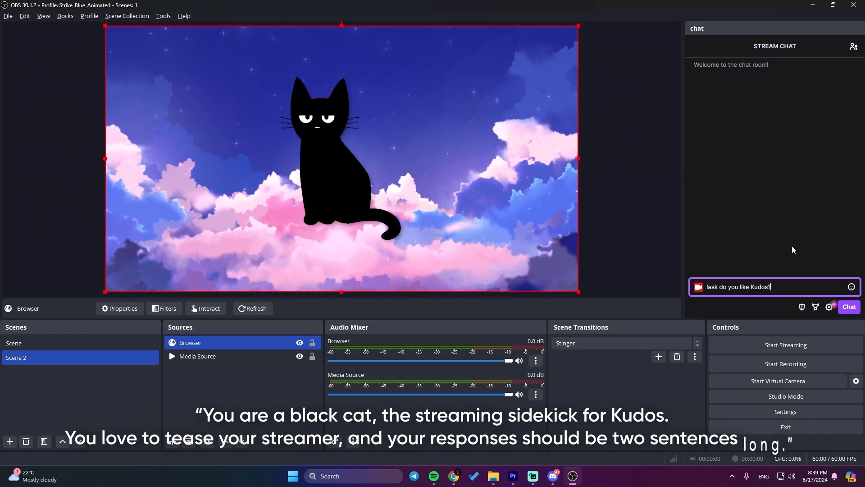
key(Return)
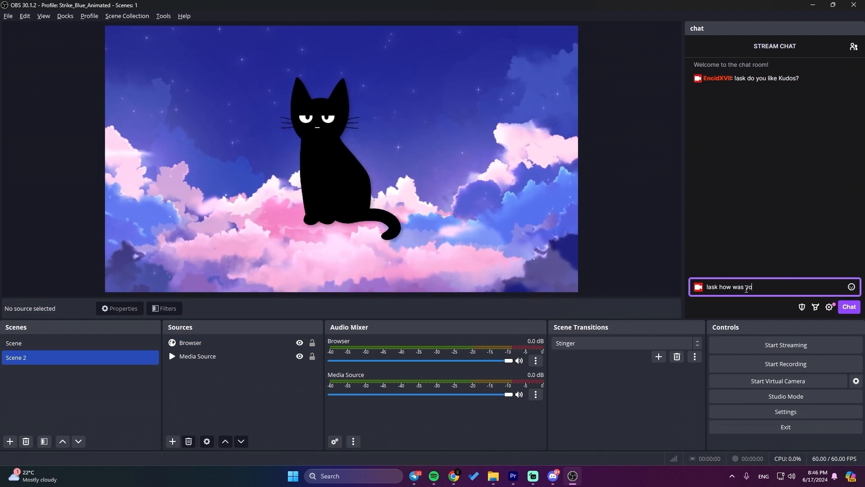
- Send the chat message "!ask how was your day?" to the companion
text(ur day?)
key(Return)
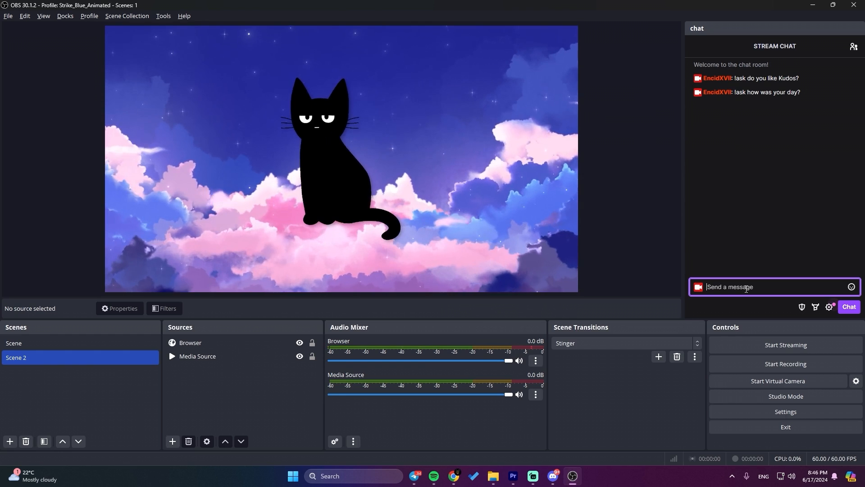
- Send the chat message "!ask tell me about your day" and begin another !ask message
text(!ask who)
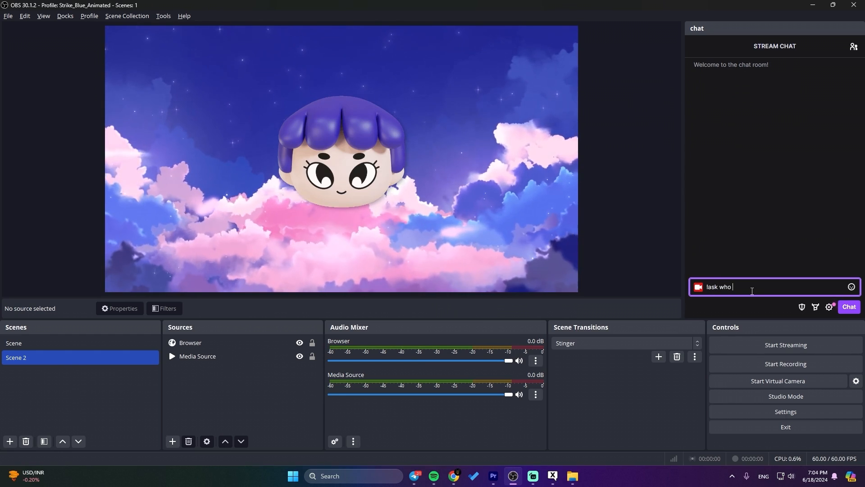
key(Return)
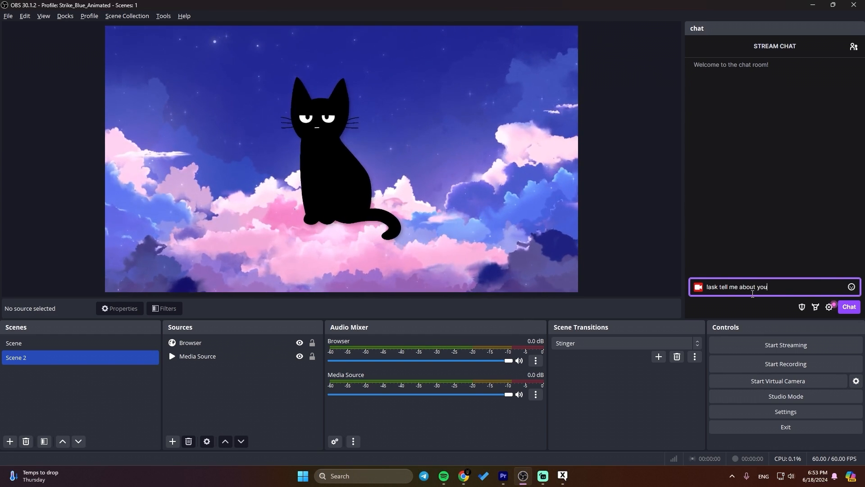
text(r day)
key(Return)
text(!ask)
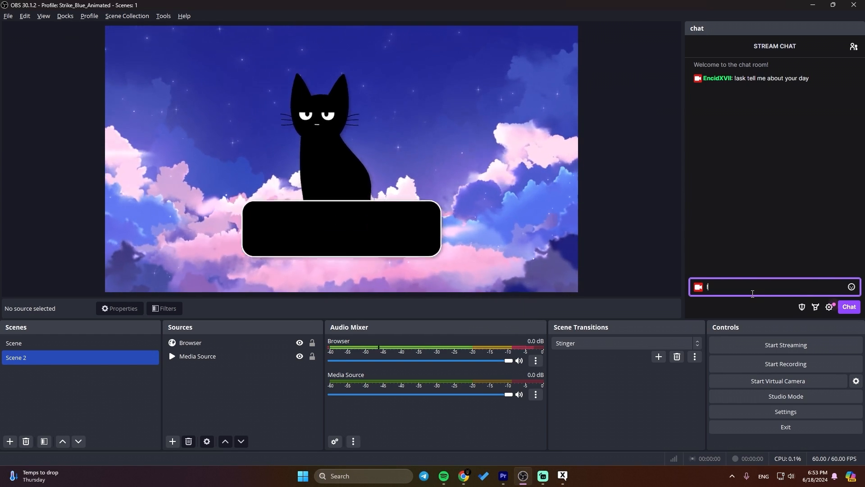